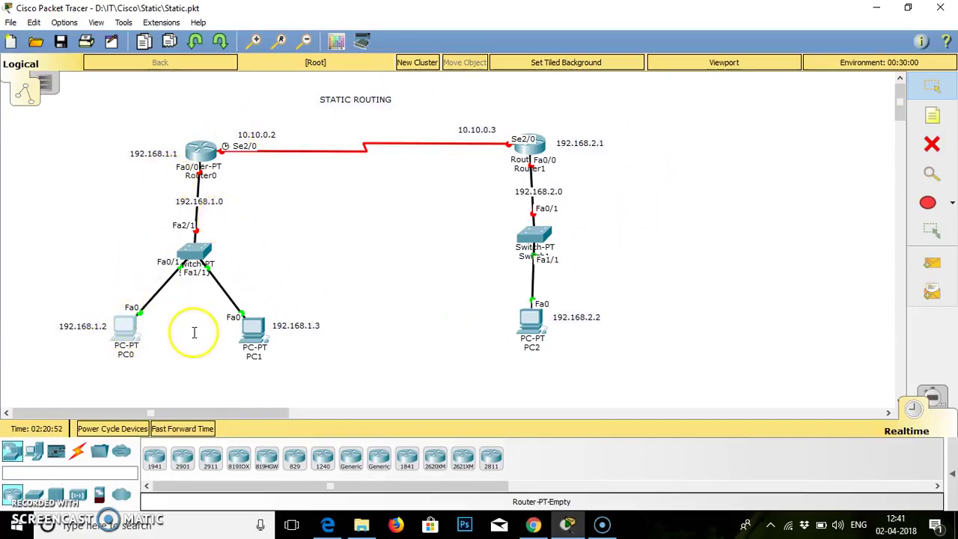
# Check the IP address and gateway of PC0, PC1 and PC2, leaving PC2's 192.168.2.2 settings open.
pyautogui.click(122, 333)
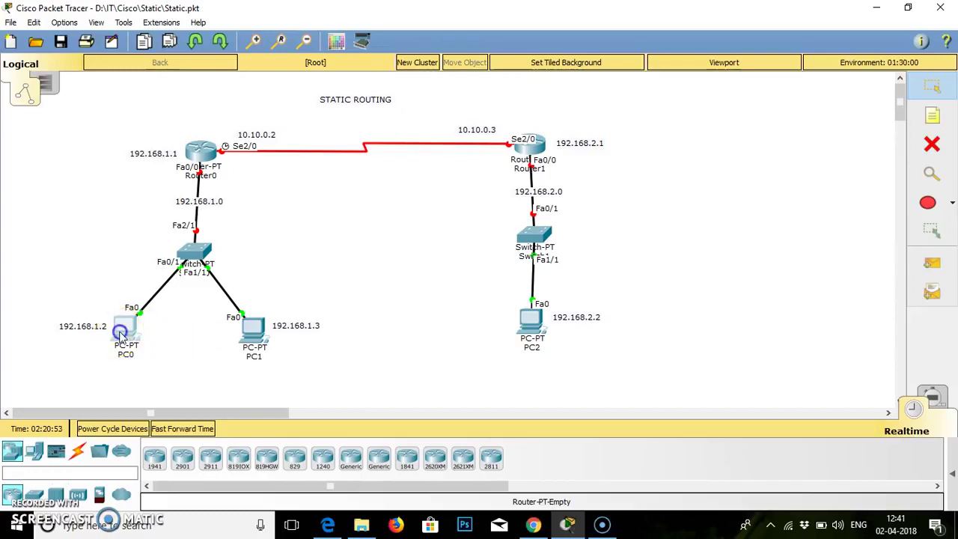
pyautogui.click(267, 187)
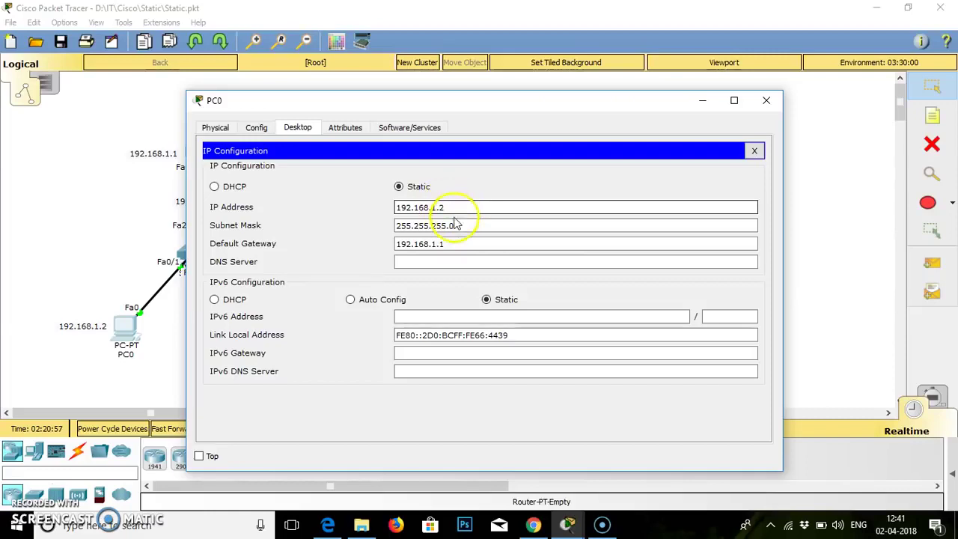
pyautogui.click(776, 102)
pyautogui.click(260, 337)
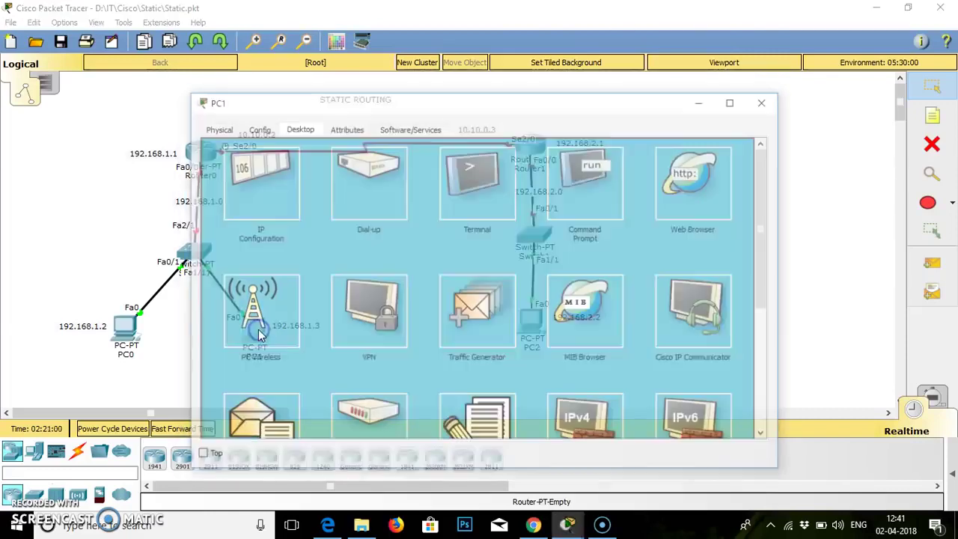
pyautogui.click(295, 127)
pyautogui.click(250, 179)
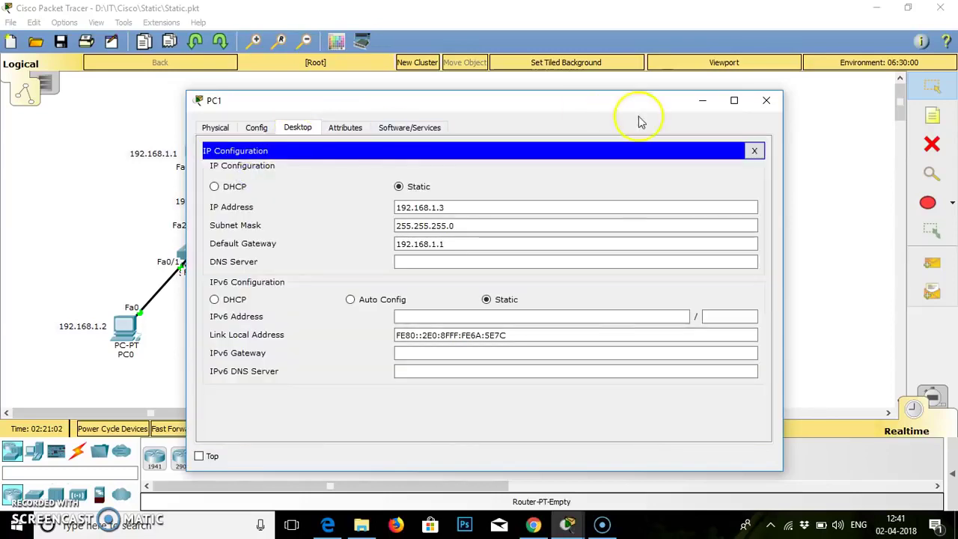
pyautogui.click(766, 101)
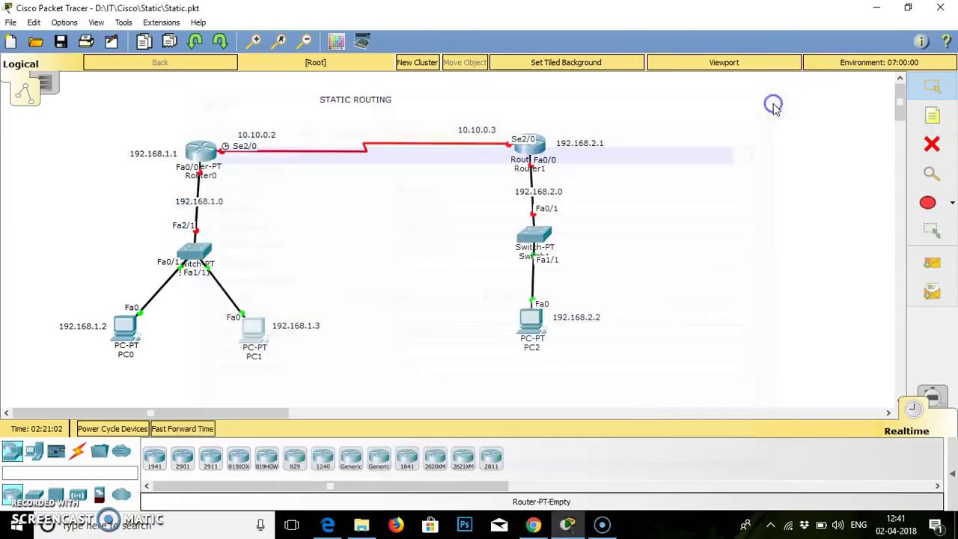
pyautogui.click(531, 323)
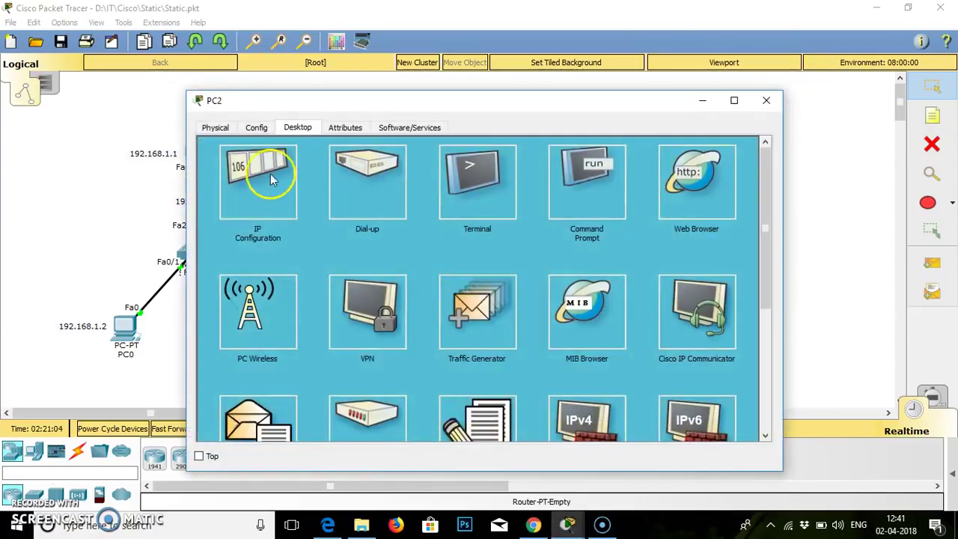
pyautogui.click(272, 178)
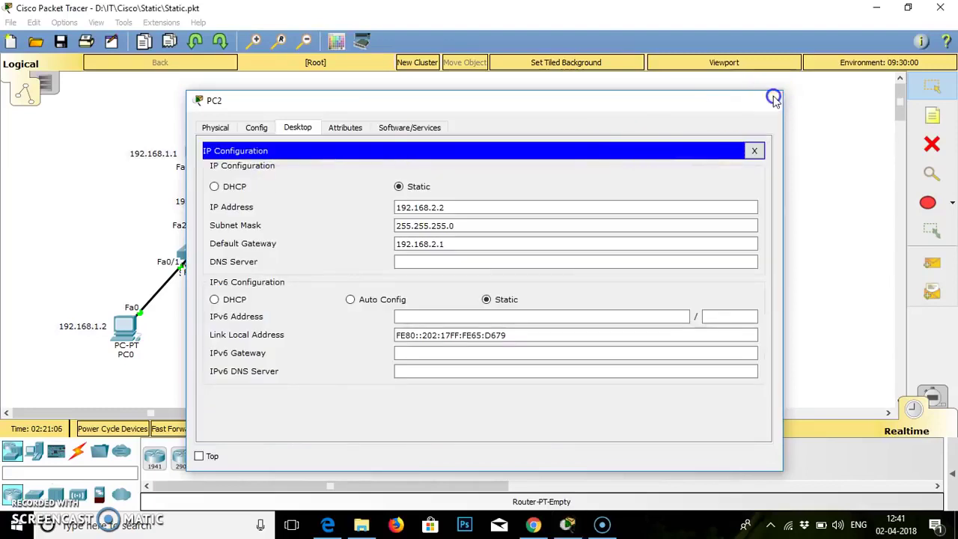
# Close PC2's settings window to return to the topology.
pyautogui.click(767, 101)
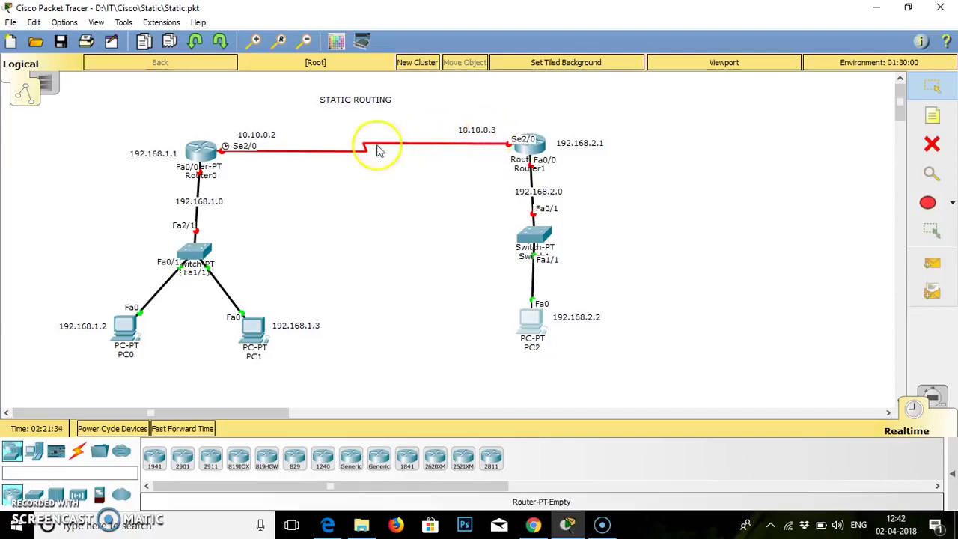
# Assign Router0's FastEthernet0/0 192.168.1.1 / 255.255.255.0 and switch the port on.
pyautogui.click(197, 157)
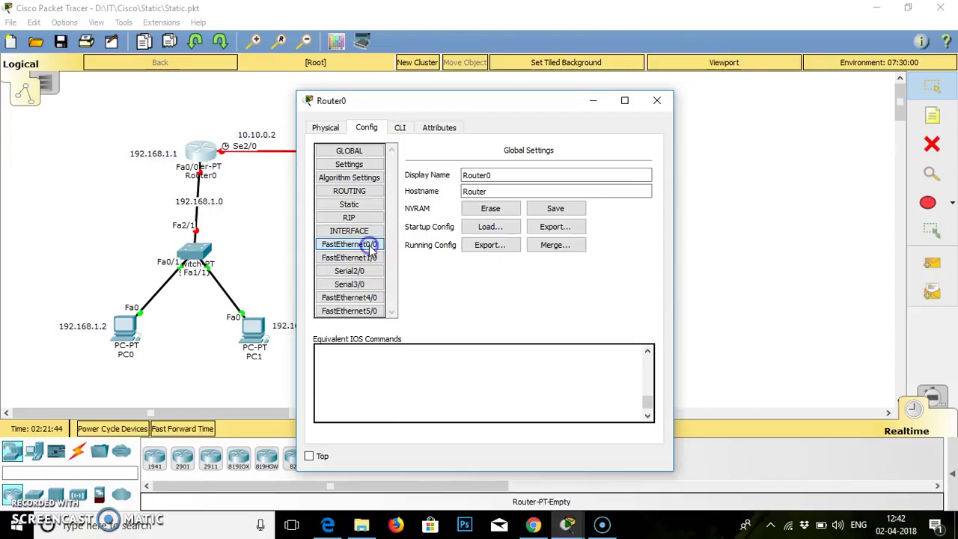
pyautogui.click(369, 247)
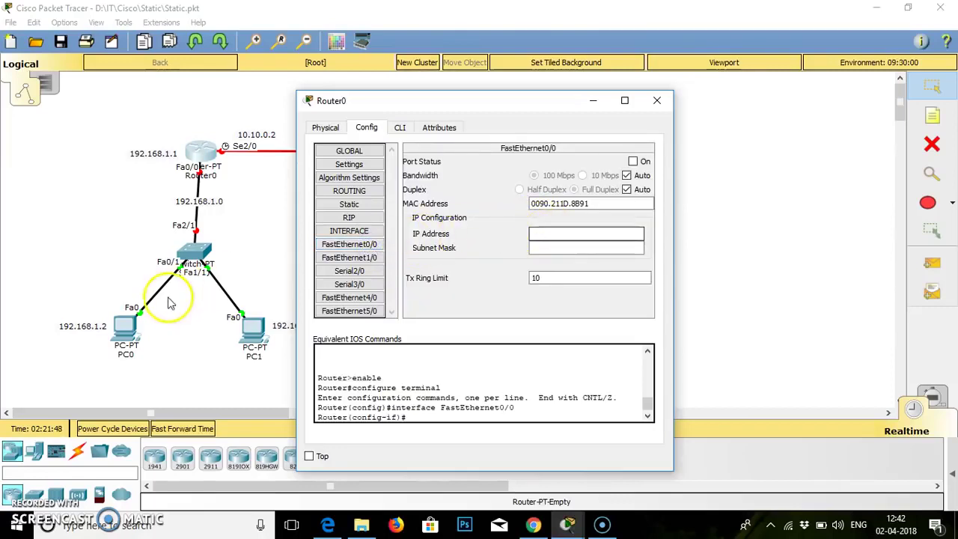
pyautogui.click(540, 234)
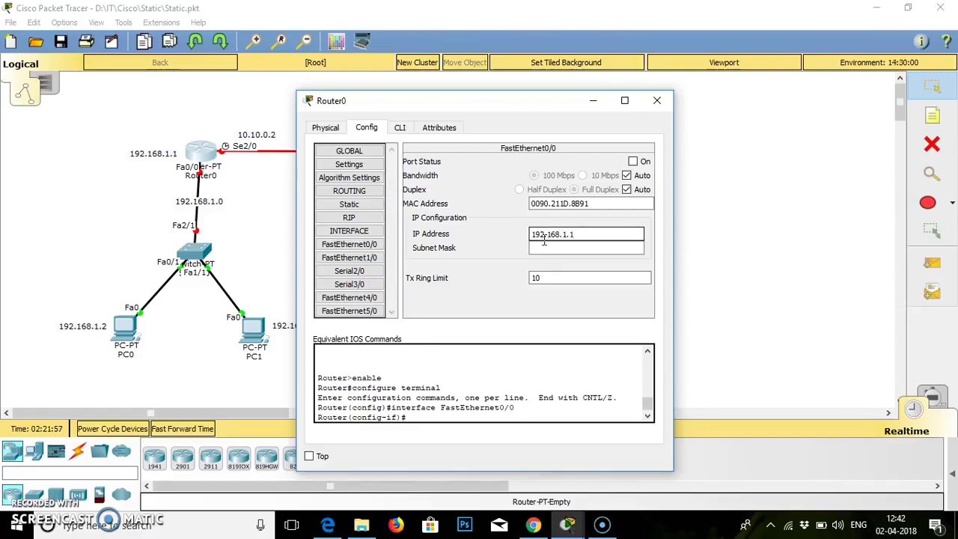
pyautogui.click(542, 248)
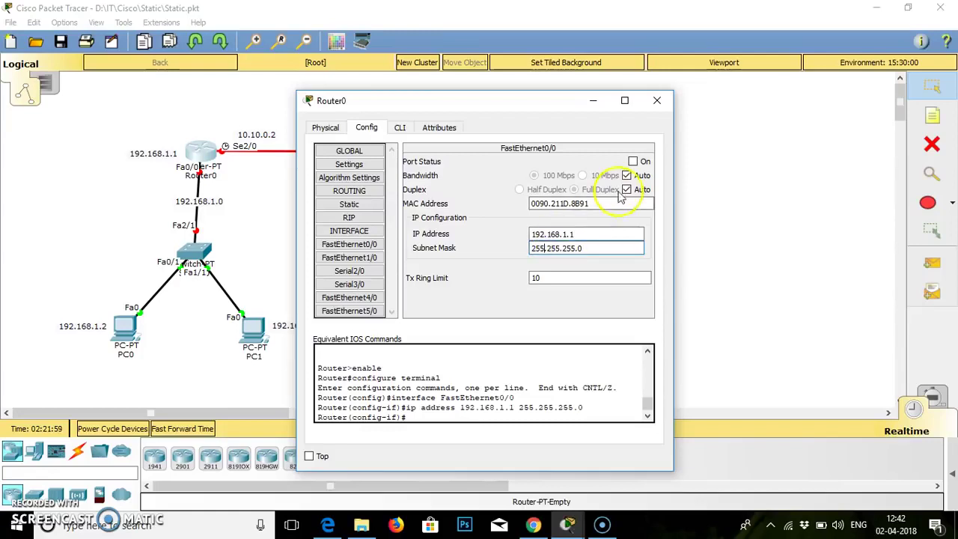
pyautogui.click(633, 161)
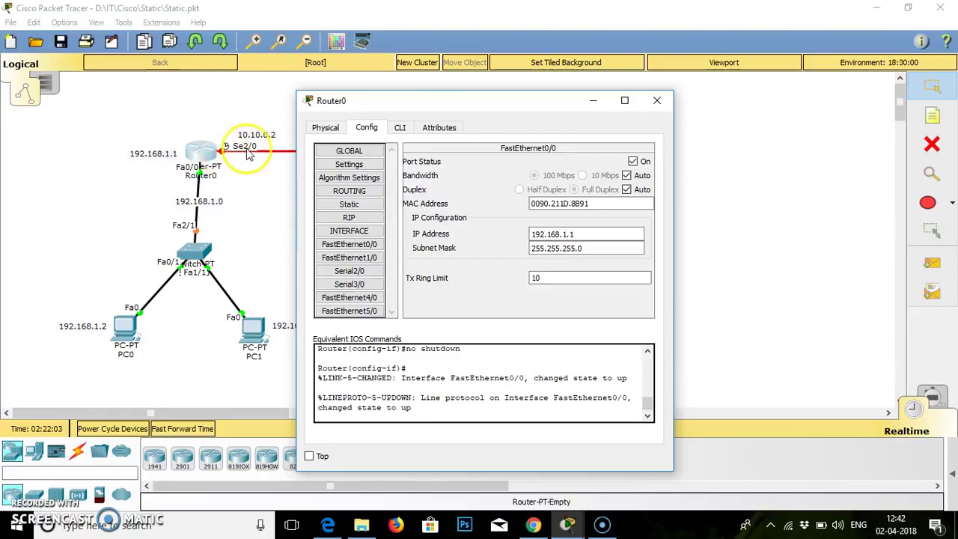
# Configure Router0's Serial2/0 as 10.10.0.2 / 255.0.0.0, turn it on, and close Router0.
pyautogui.click(358, 273)
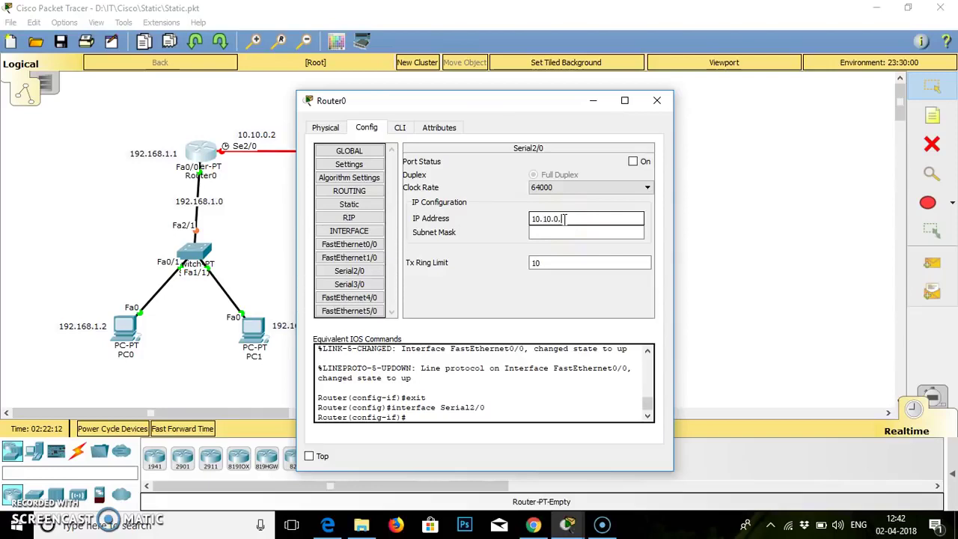
pyautogui.click(565, 232)
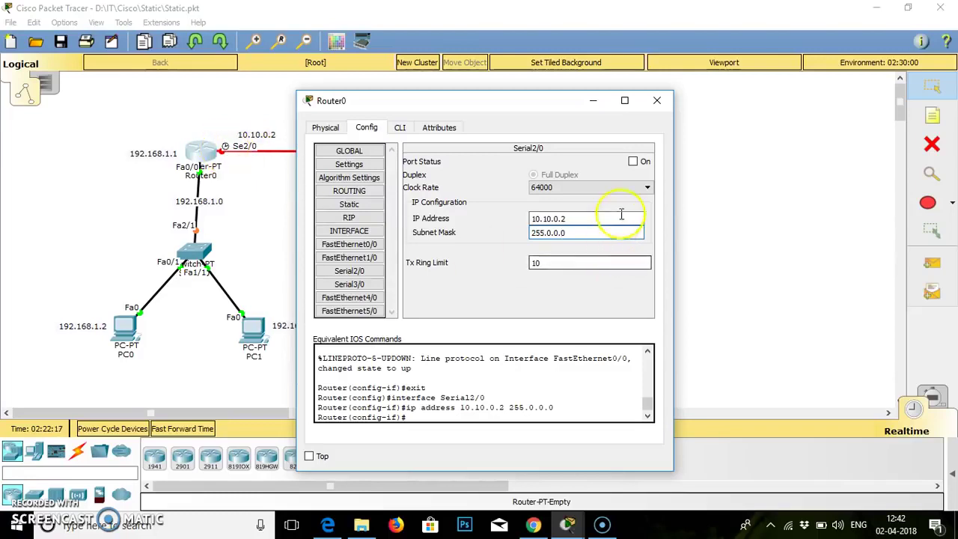
pyautogui.click(633, 161)
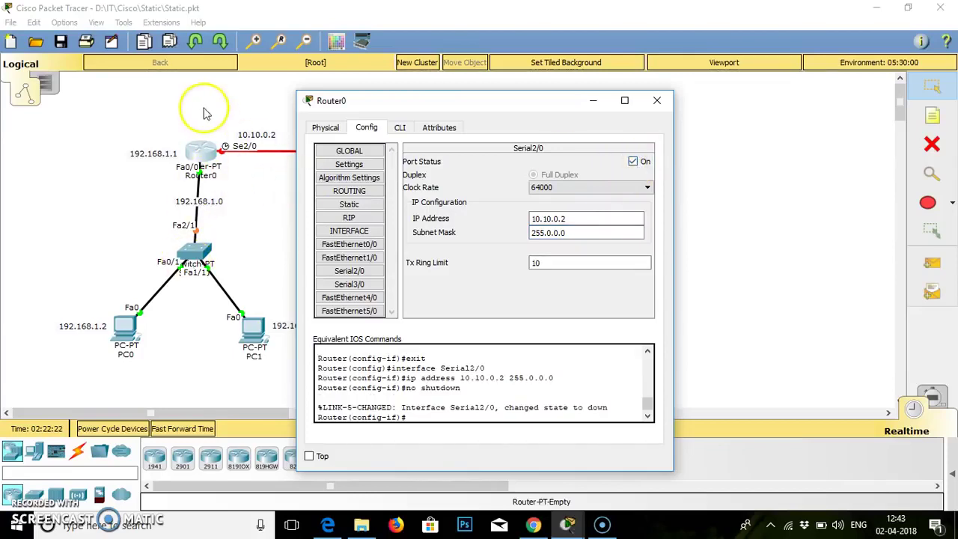
pyautogui.click(657, 101)
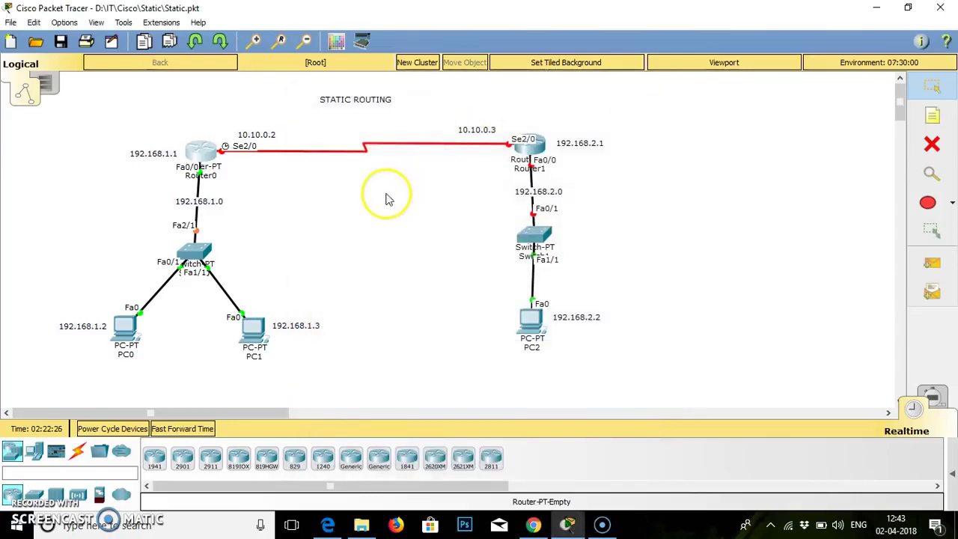
# Assign Router1's FastEthernet0/0 192.168.2.1 / 255.255.255.0 and switch the port on.
pyautogui.click(528, 145)
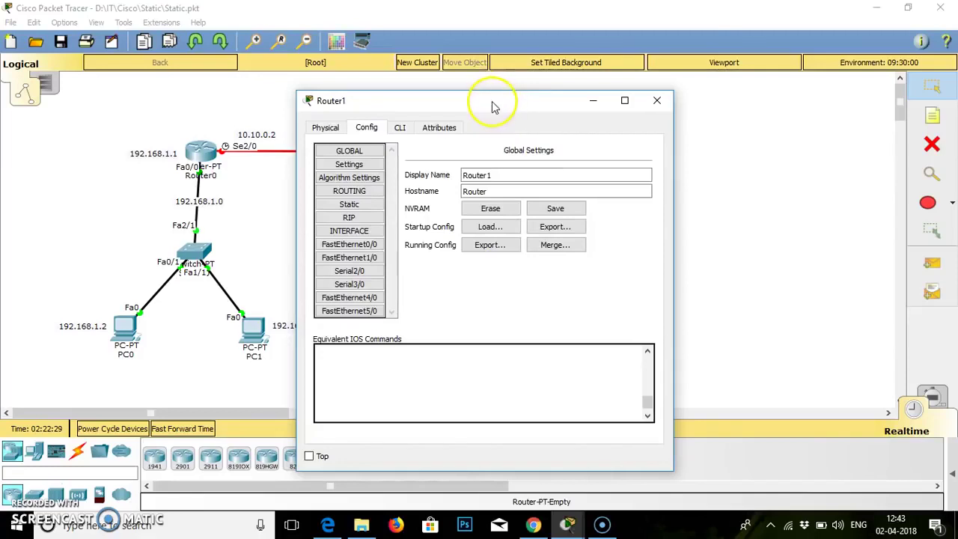
pyautogui.moveTo(492, 105); pyautogui.dragTo(770, 173)
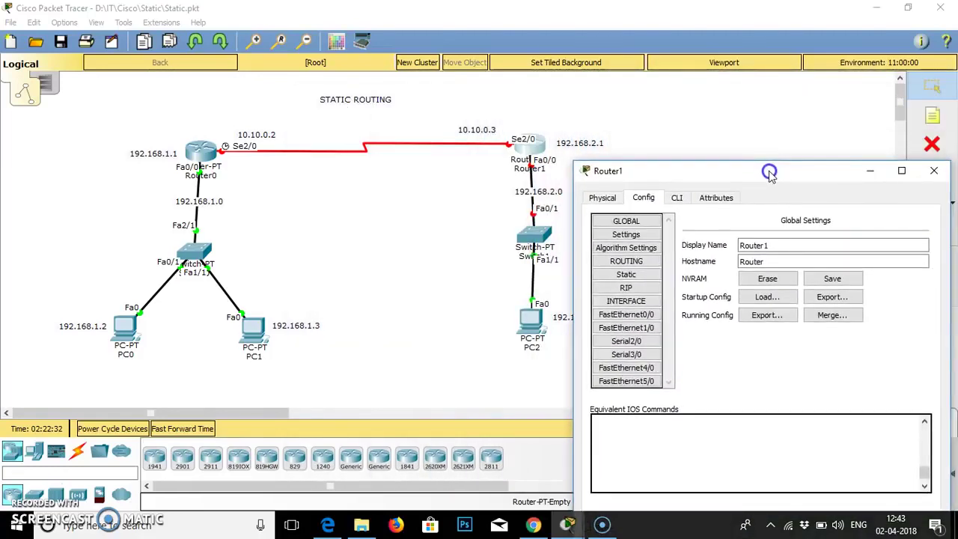
pyautogui.click(640, 315)
pyautogui.click(814, 303)
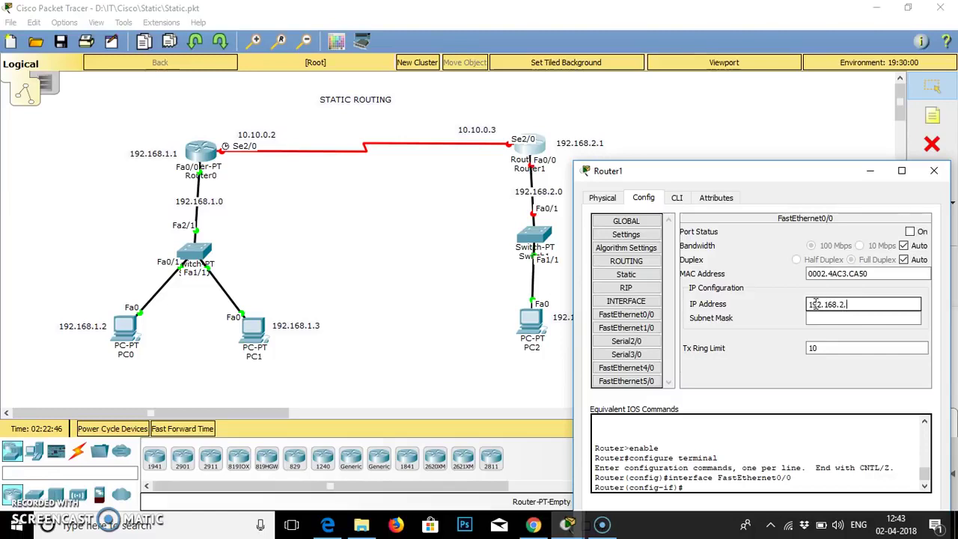
pyautogui.click(826, 318)
pyautogui.click(824, 320)
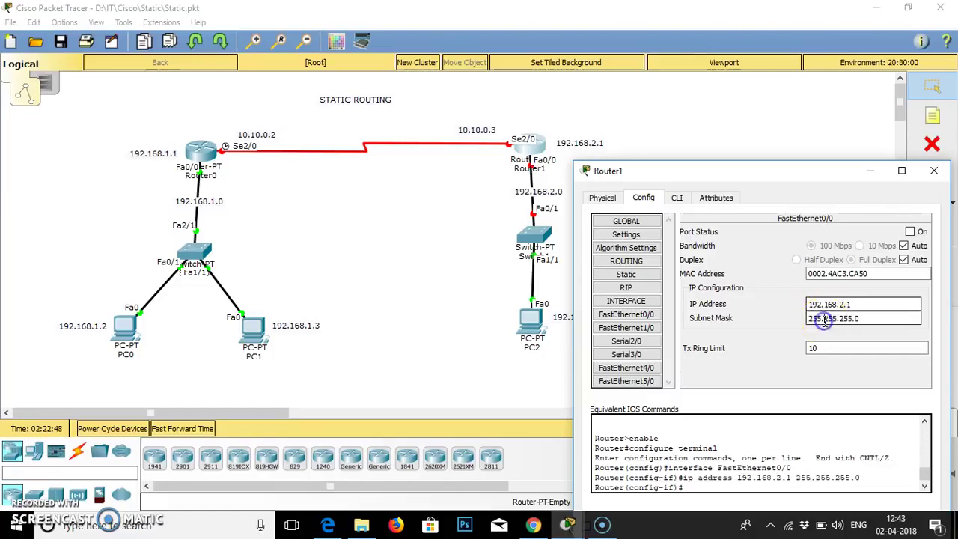
pyautogui.click(919, 232)
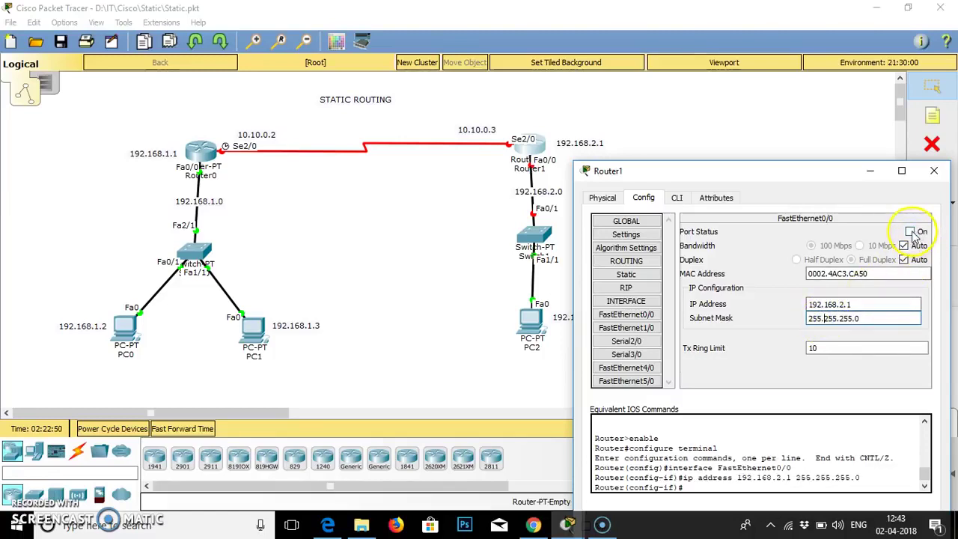
pyautogui.click(503, 153)
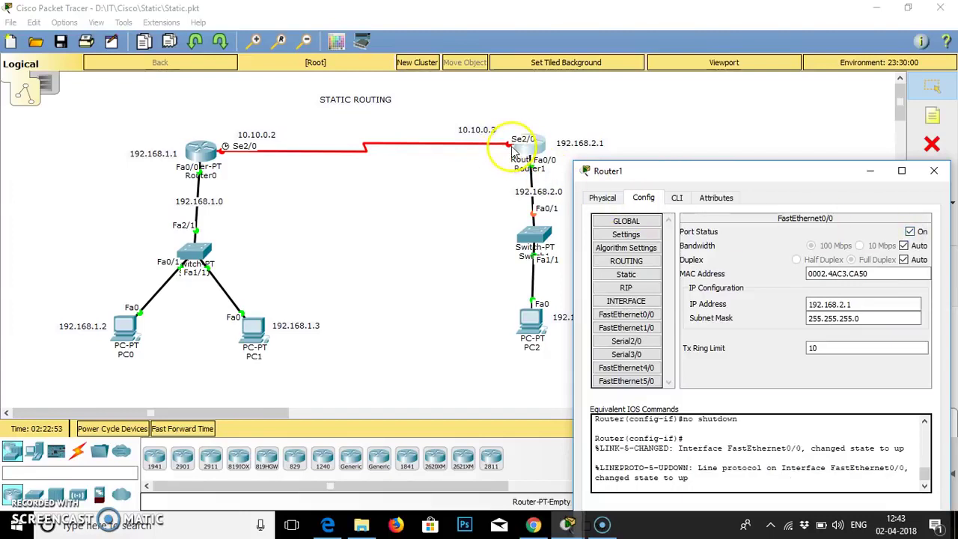
# Configure Router1's Serial2/0 with clock rate Not Set, 10.10.0.3 / 255.0.0.0, and turn it on.
pyautogui.click(623, 342)
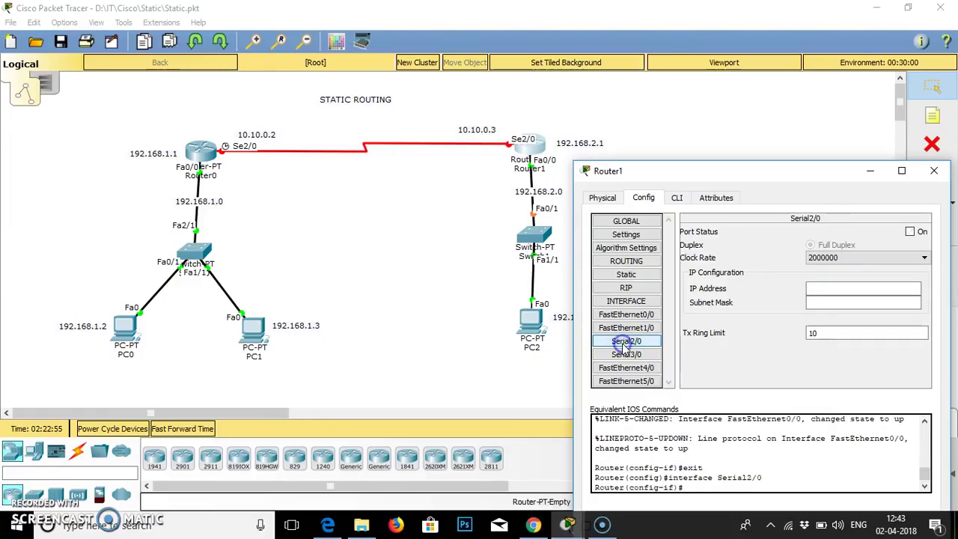
pyautogui.click(843, 290)
pyautogui.click(925, 258)
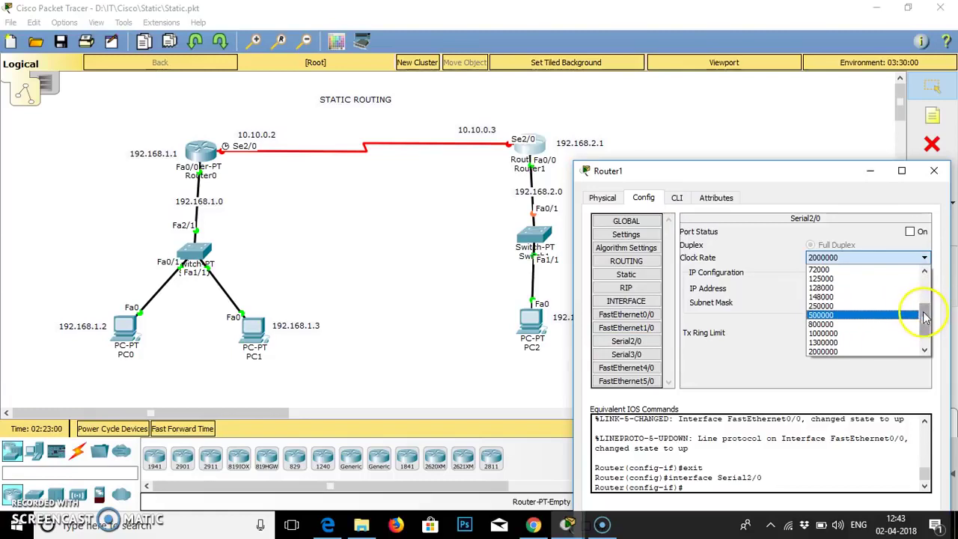
pyautogui.moveTo(926, 318); pyautogui.dragTo(923, 345)
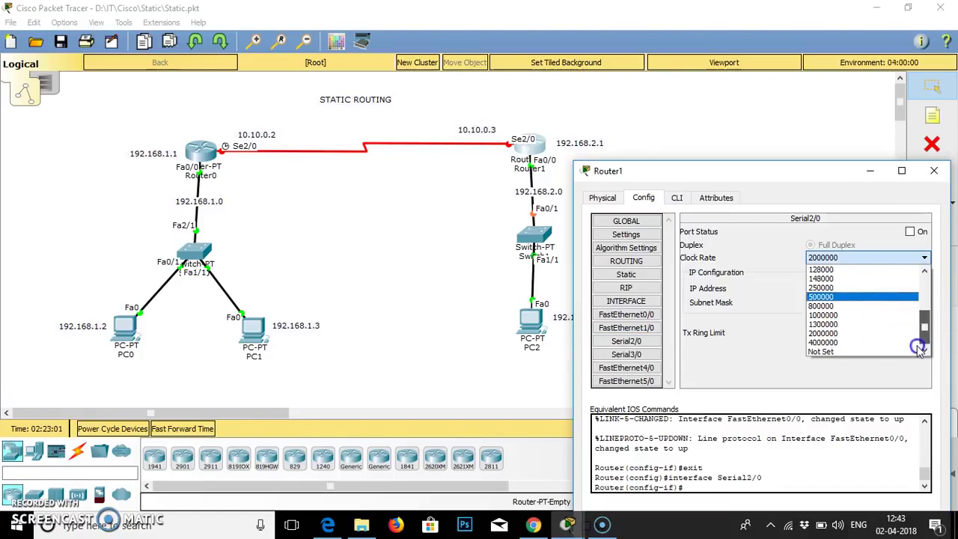
pyautogui.click(821, 351)
pyautogui.click(840, 289)
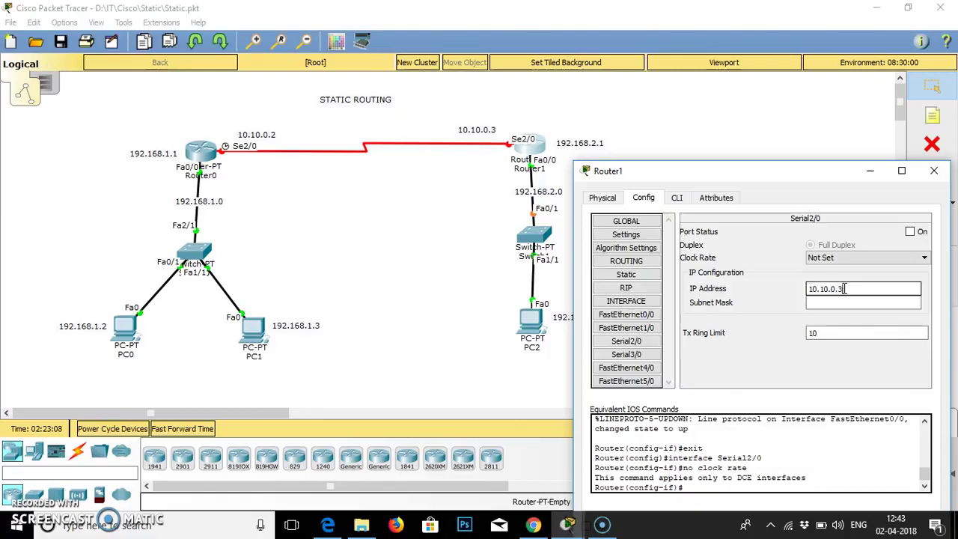
pyautogui.click(851, 303)
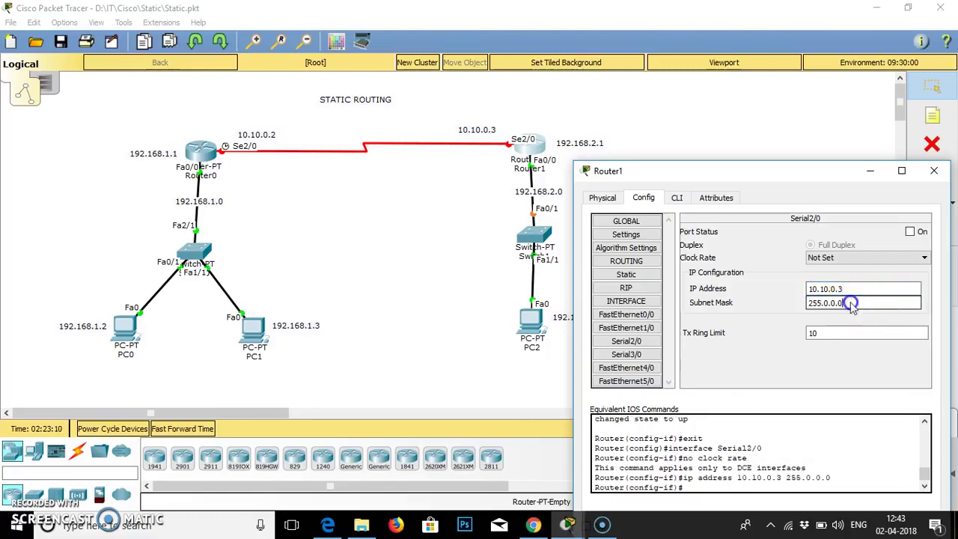
pyautogui.click(910, 232)
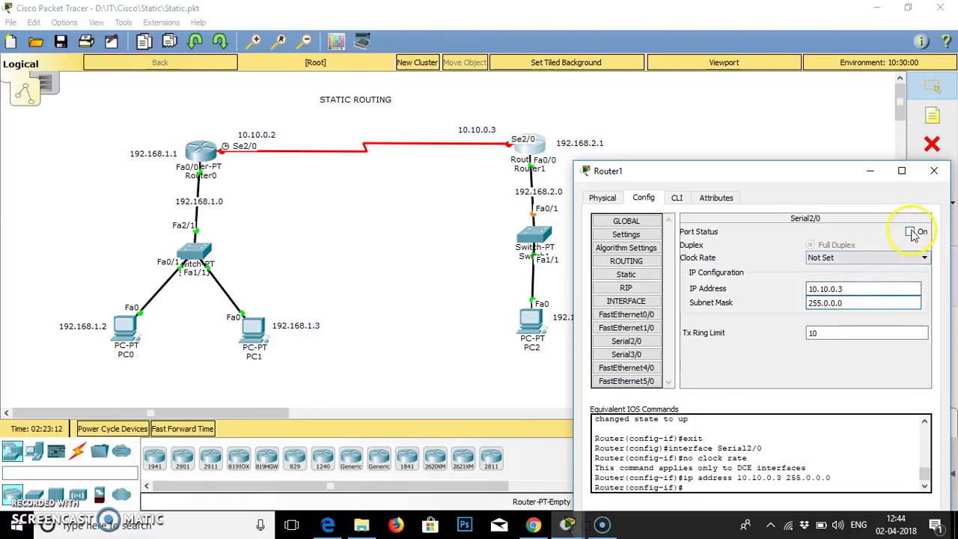
pyautogui.click(934, 171)
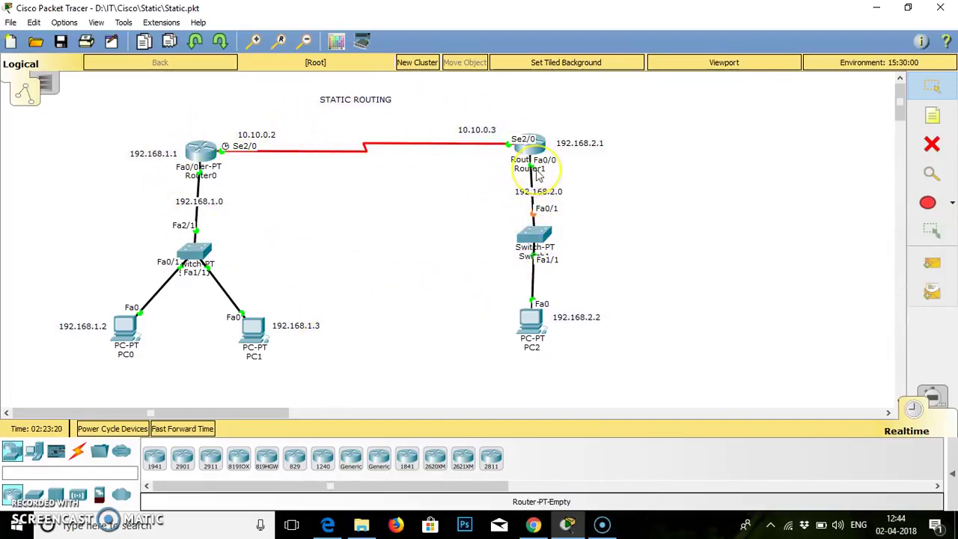
pyautogui.moveTo(537, 175)
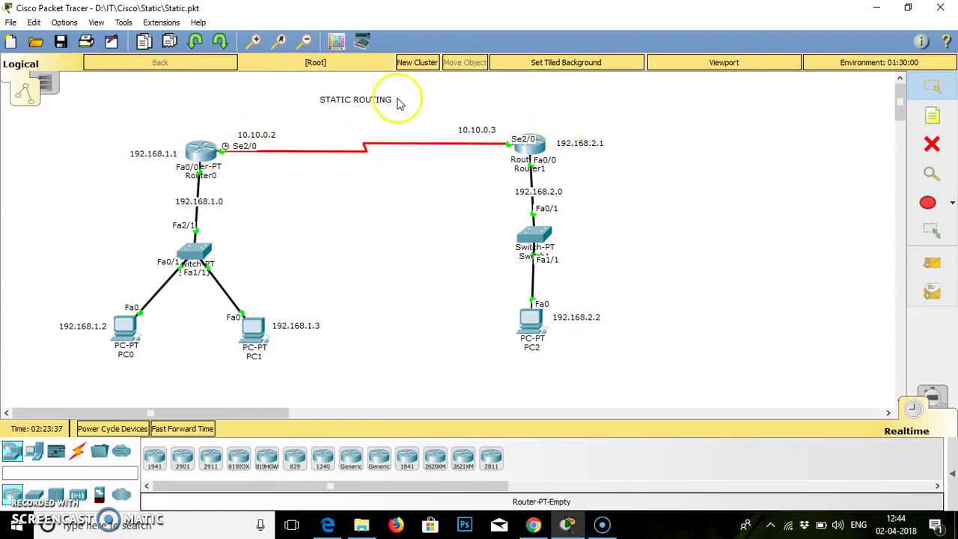
# Open Router0's static routing page and move the window down to reveal the topology.
pyautogui.click(198, 153)
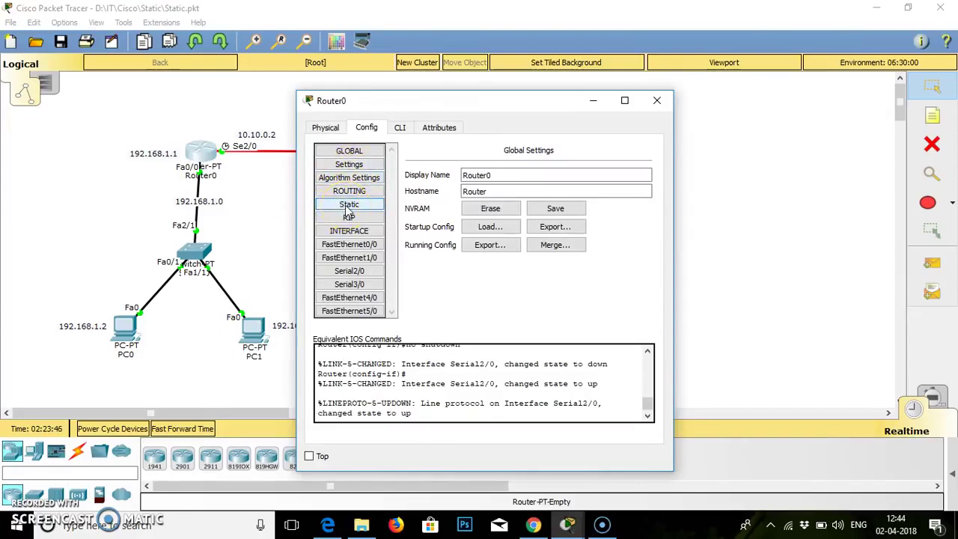
pyautogui.click(349, 209)
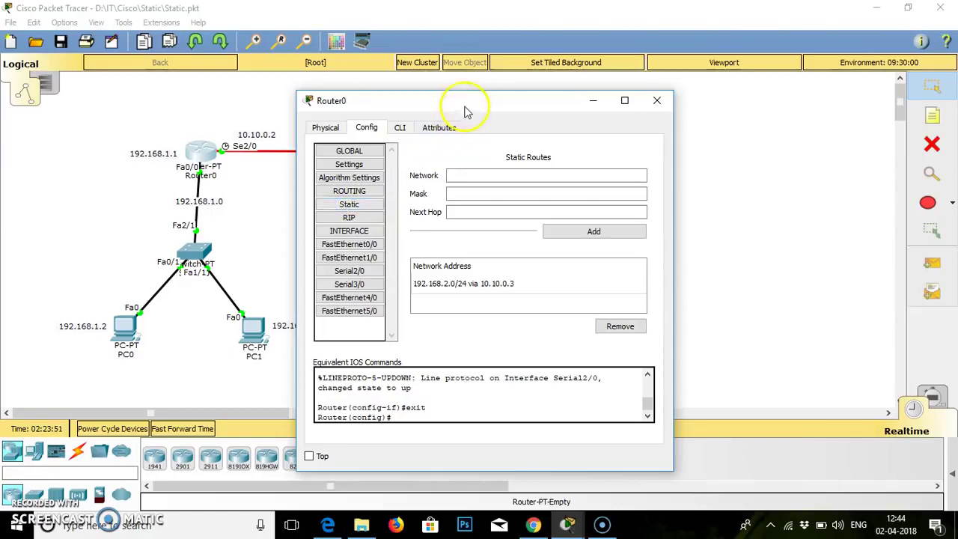
pyautogui.moveTo(465, 100); pyautogui.dragTo(474, 233)
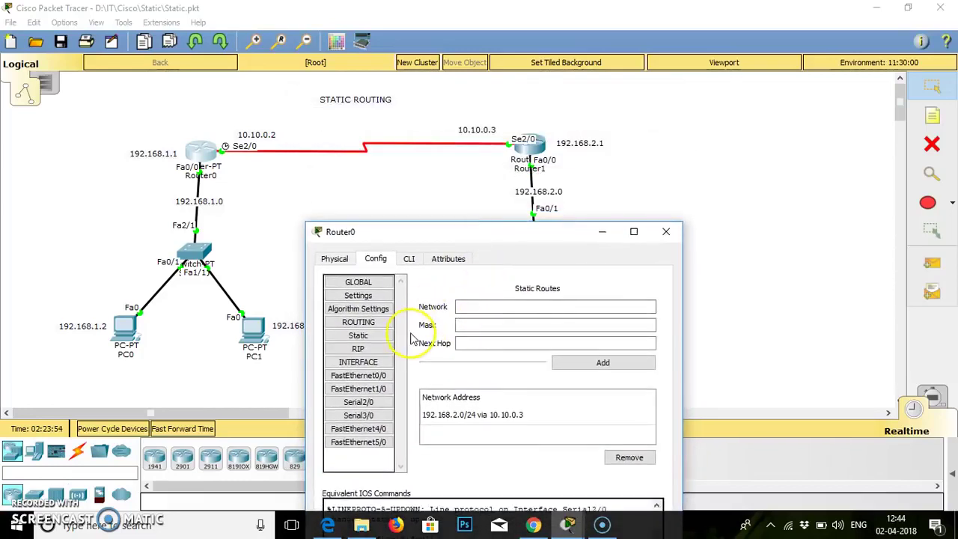
pyautogui.click(480, 304)
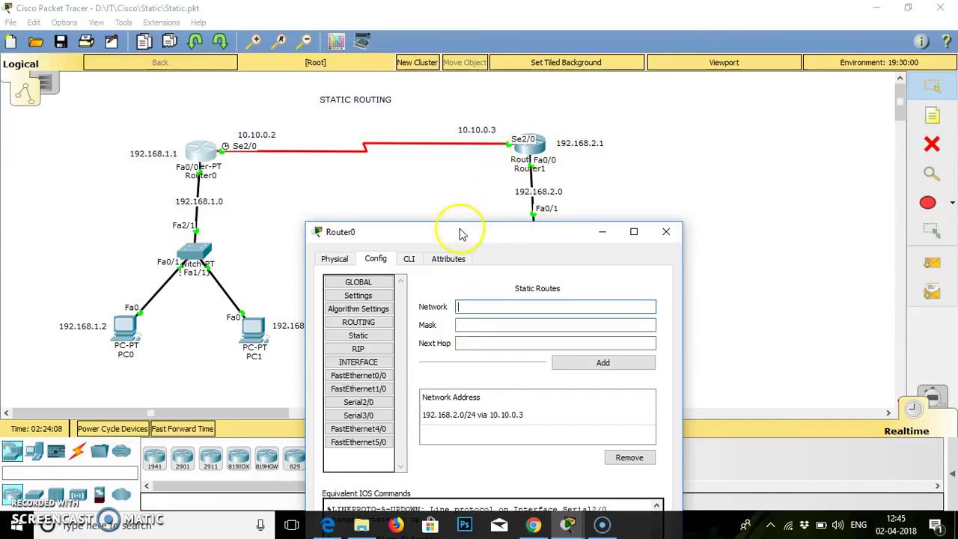
pyautogui.moveTo(458, 232); pyautogui.dragTo(460, 245)
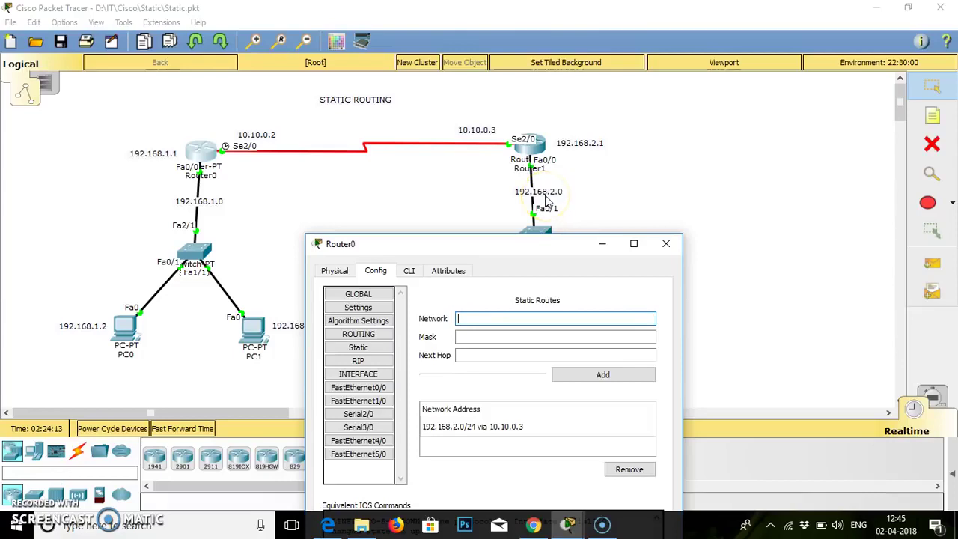
# Enter destination network 192.168.2.0 on Router0, correcting a mistyped last digit.
pyautogui.click(464, 318)
pyautogui.write('192.168.2.9')
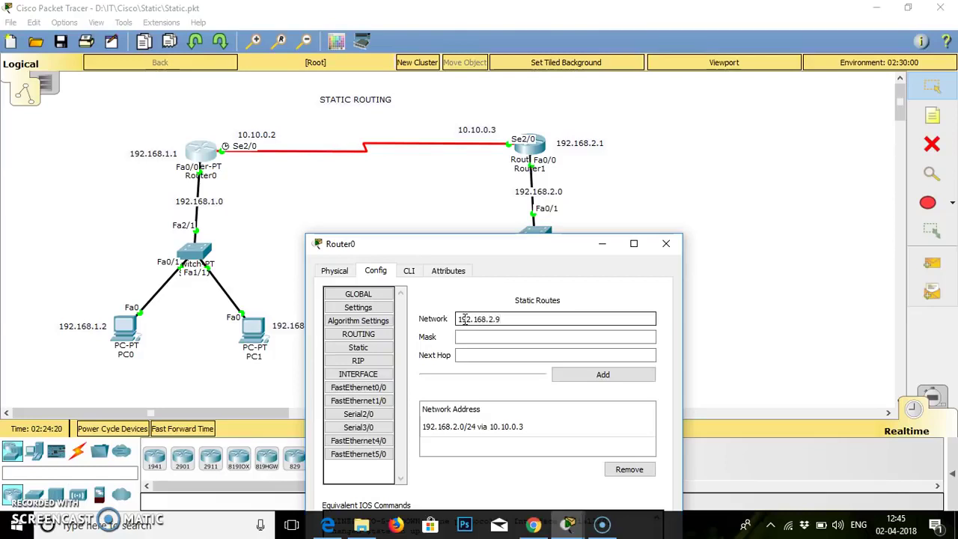
pyautogui.click(466, 337)
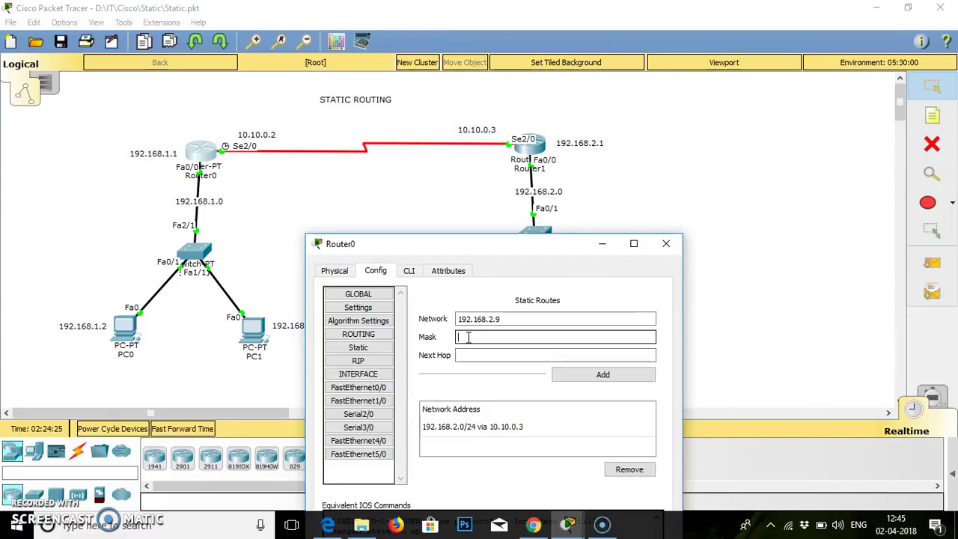
pyautogui.click(521, 322)
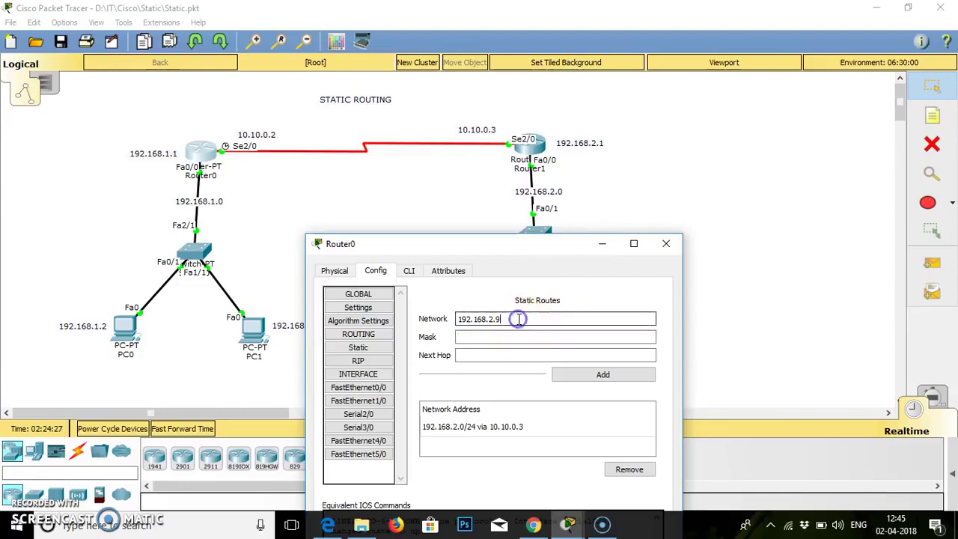
pyautogui.press('BackSpace')
pyautogui.write('0')
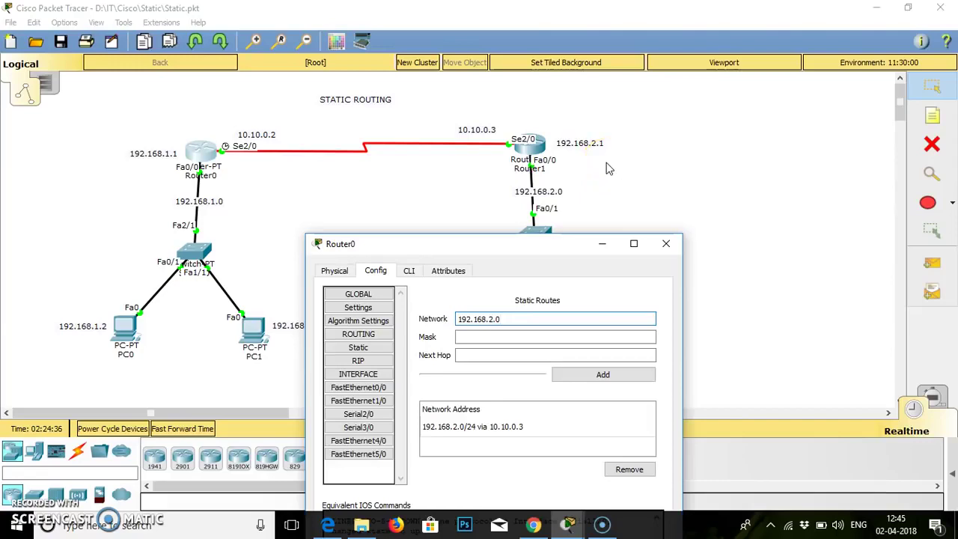
pyautogui.click(486, 337)
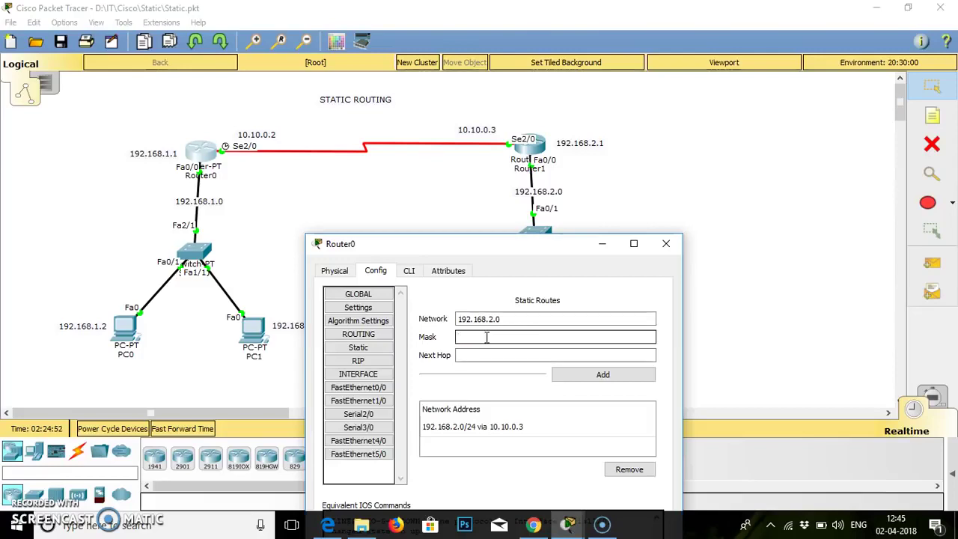
pyautogui.click(592, 153)
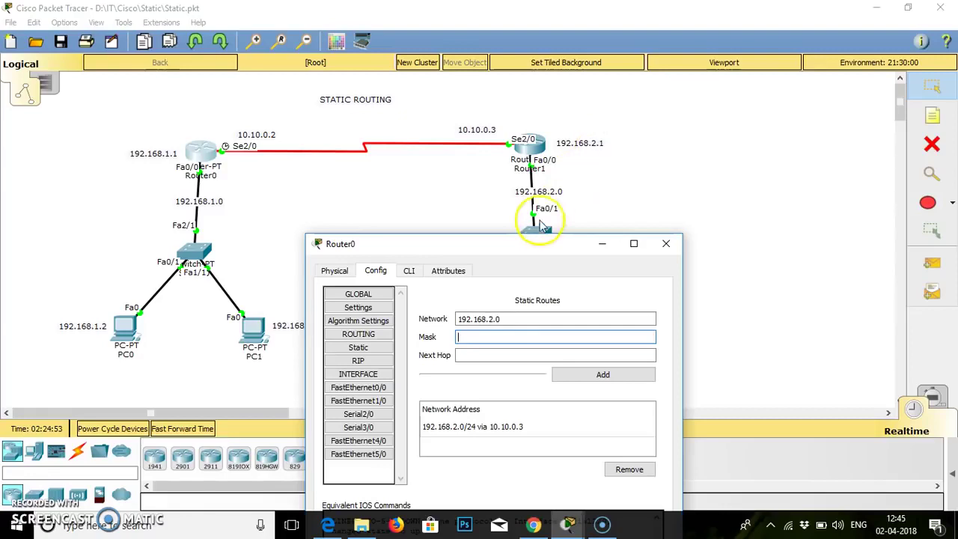
# Enter mask 255.255.255.0 and next hop 10.10.0.3, then add the route.
pyautogui.click(479, 336)
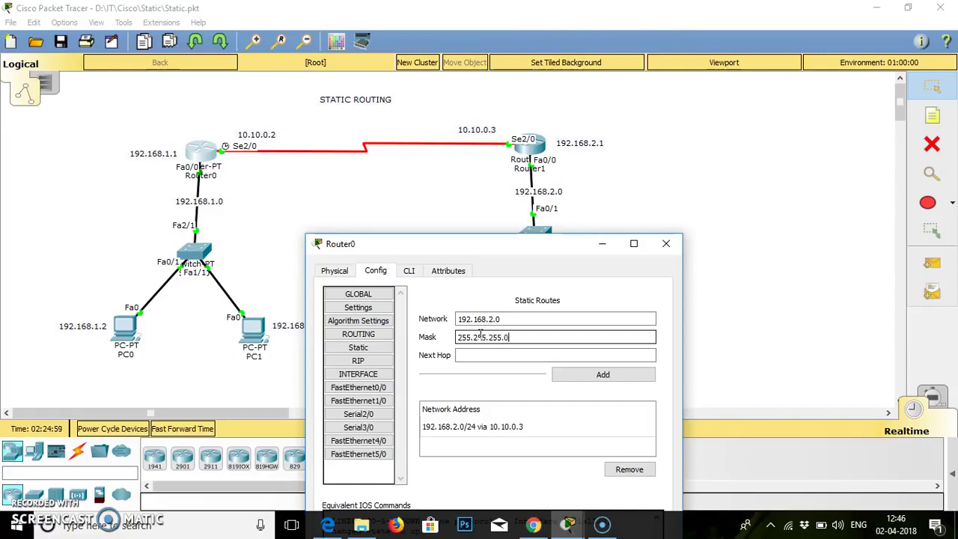
pyautogui.click(465, 356)
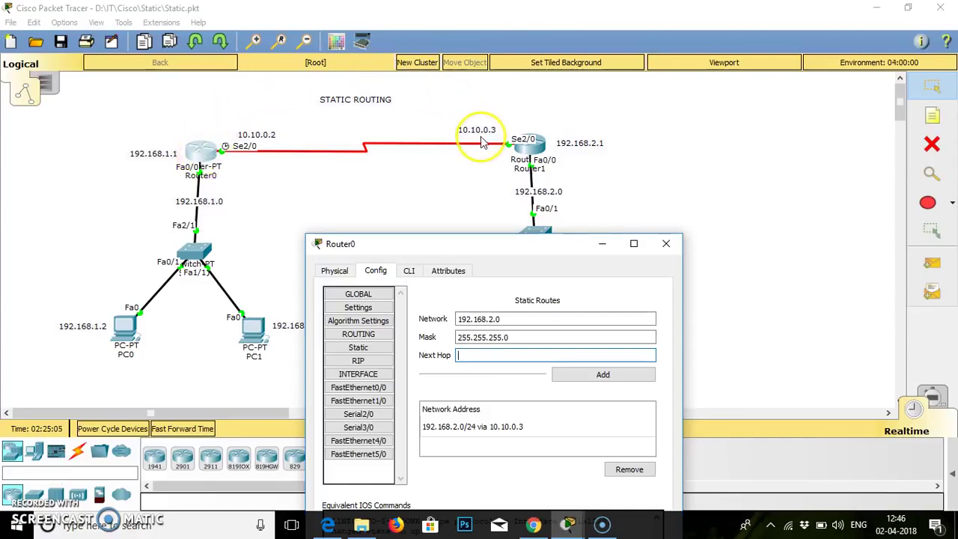
pyautogui.click(472, 356)
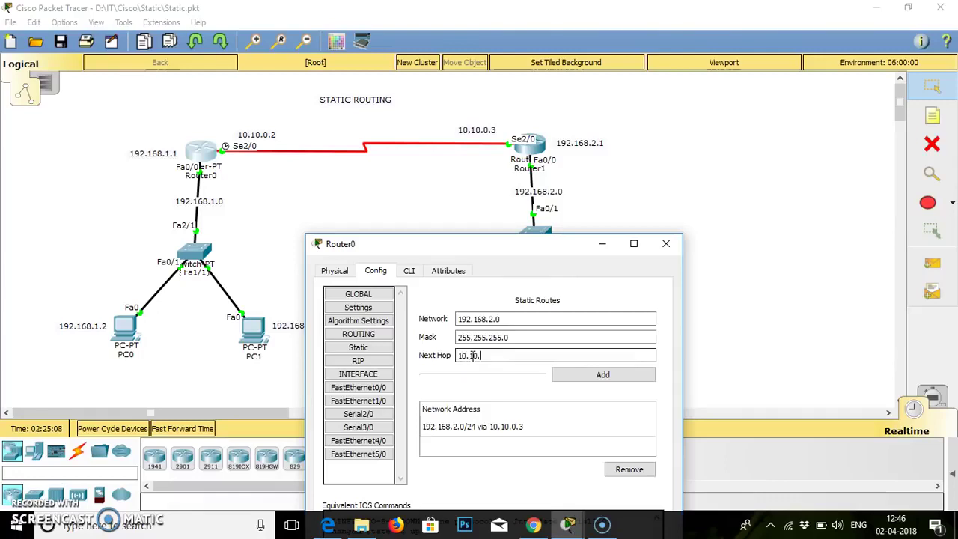
pyautogui.write('10.10.0.3')
pyautogui.click(588, 378)
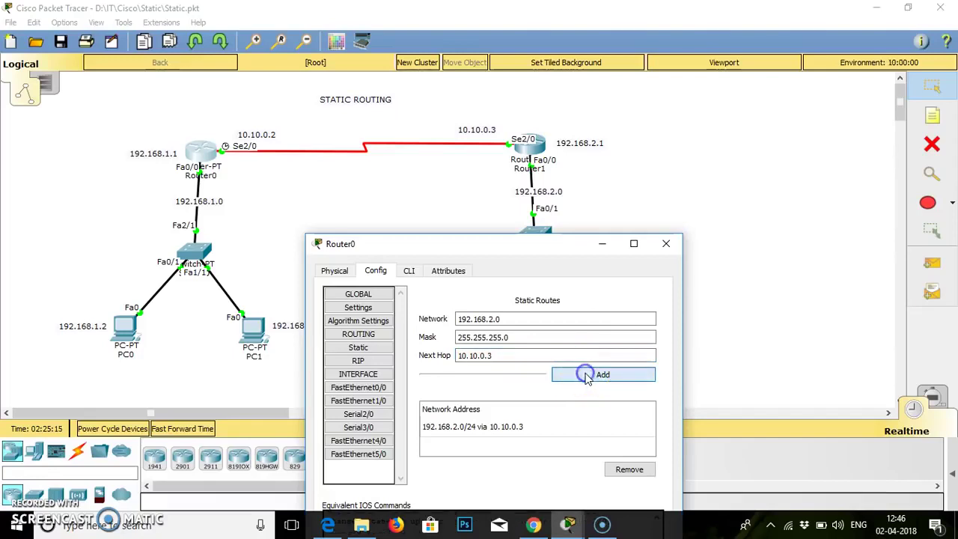
# Remove the existing route entry and re-add 192.168.2.0/24 via 10.10.0.3.
pyautogui.click(502, 424)
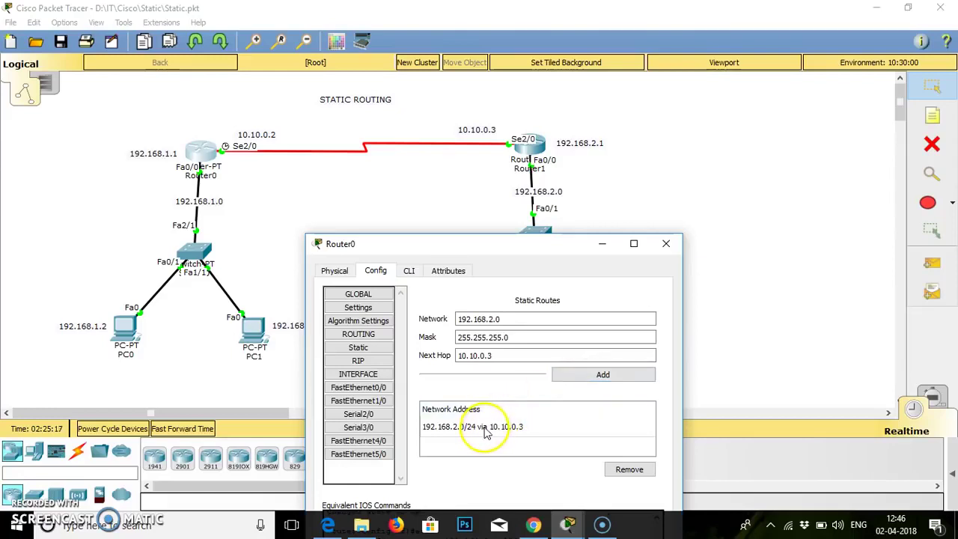
pyautogui.click(638, 469)
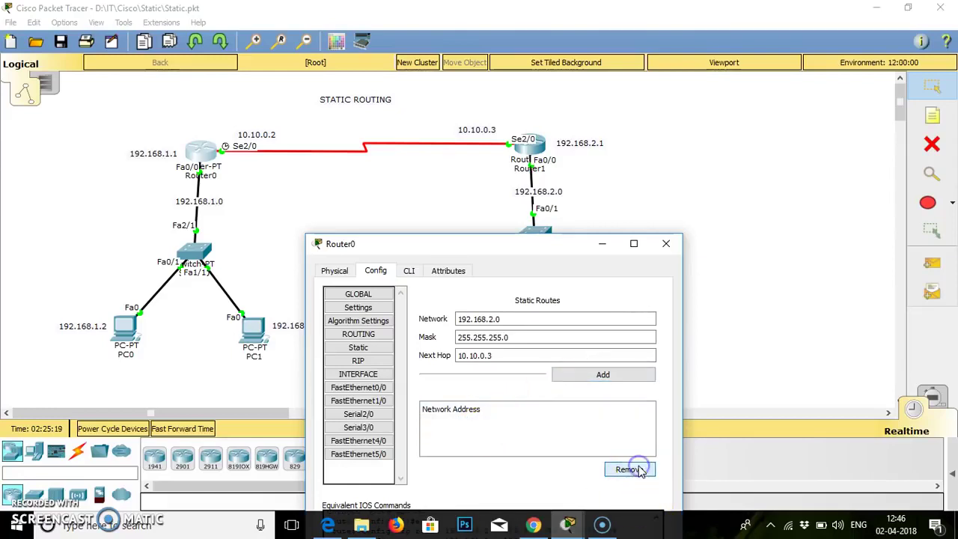
pyautogui.click(514, 318)
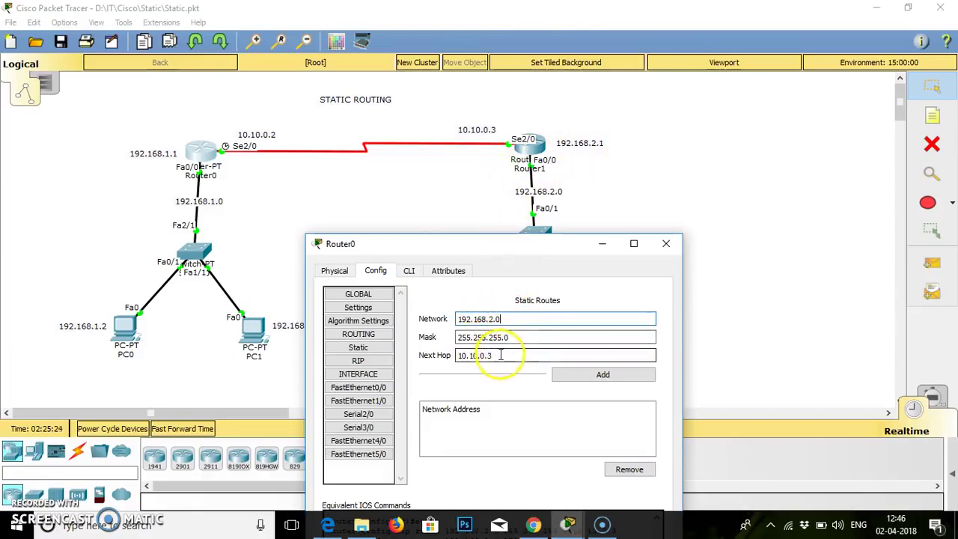
pyautogui.click(582, 378)
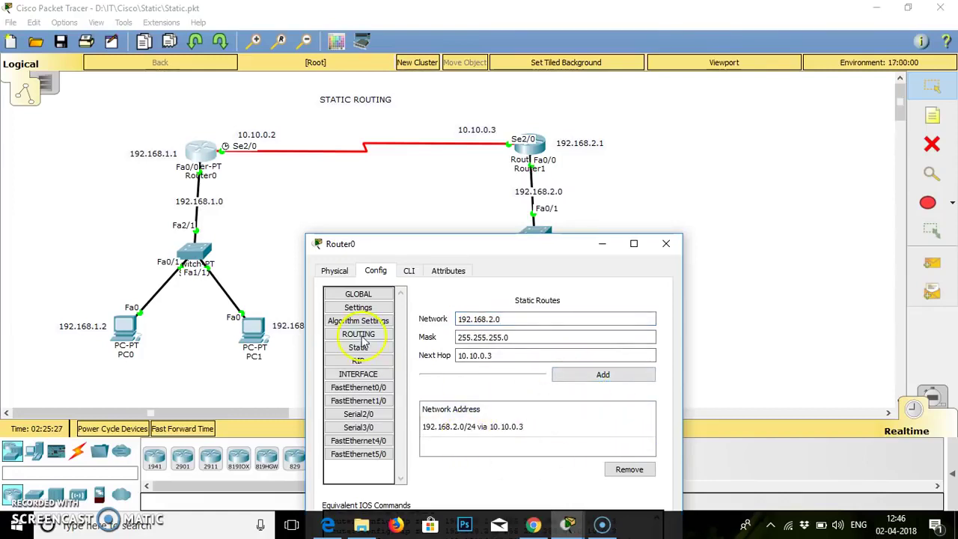
# Save Router0's configuration to NVRAM and close its window.
pyautogui.click(358, 307)
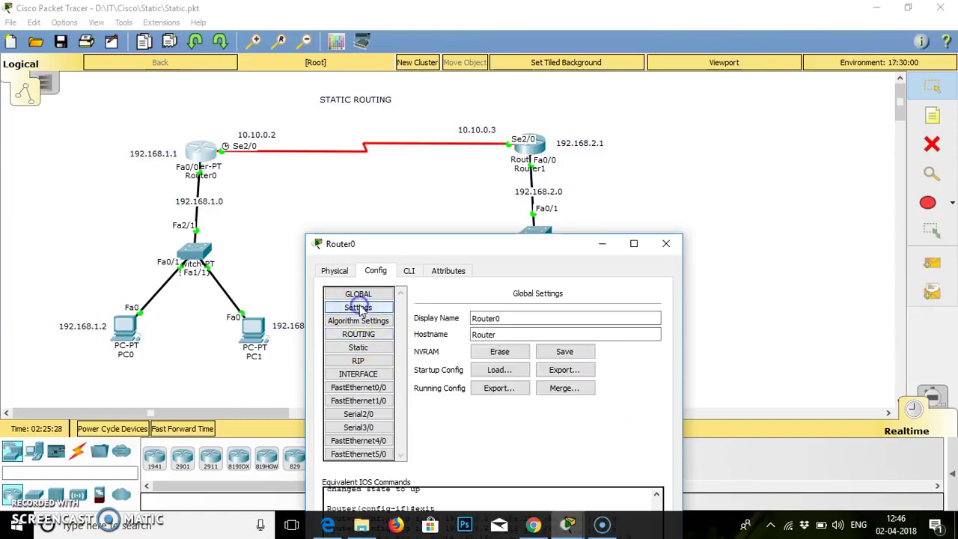
pyautogui.click(572, 354)
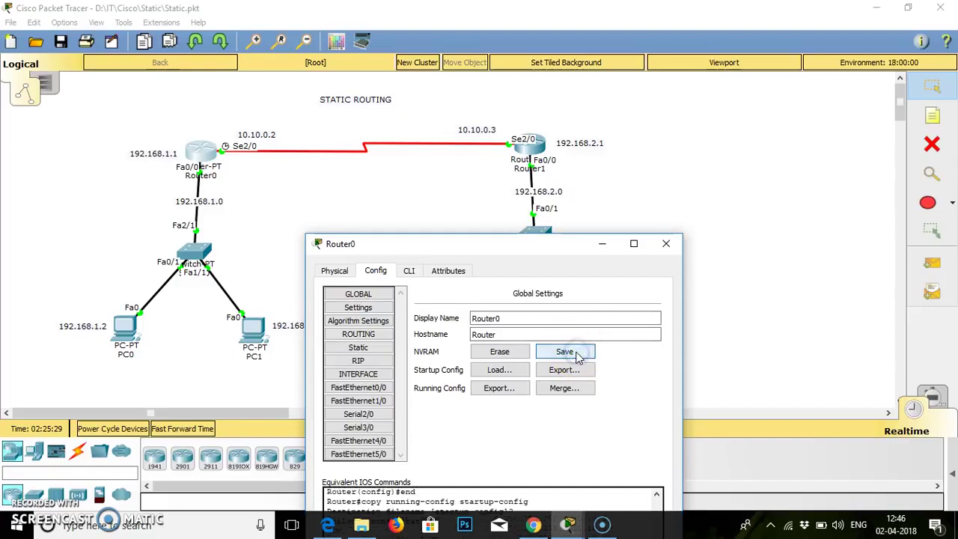
pyautogui.click(663, 246)
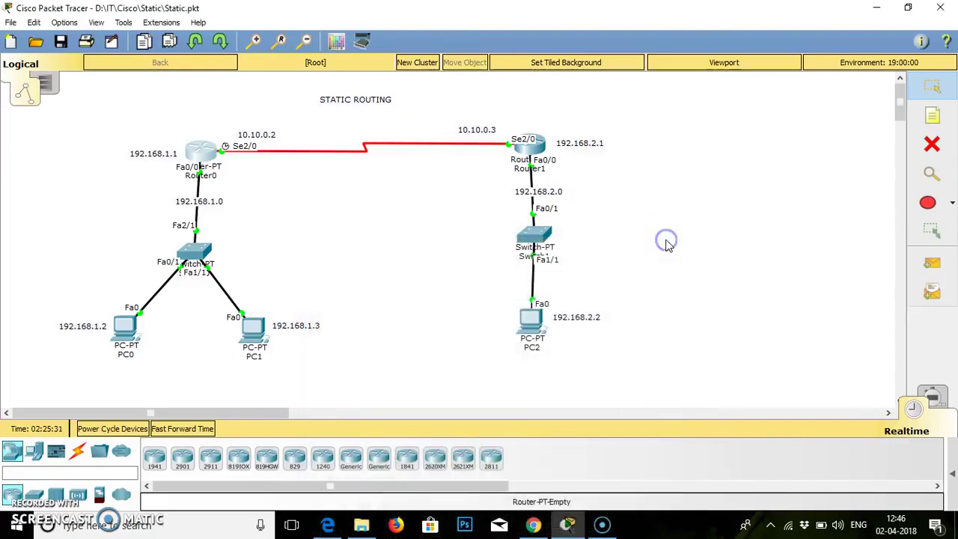
# On Router1's static routes, enter network 192.168.1.0, mask 255.255.255.0, next hop 10.10.0.2.
pyautogui.click(537, 149)
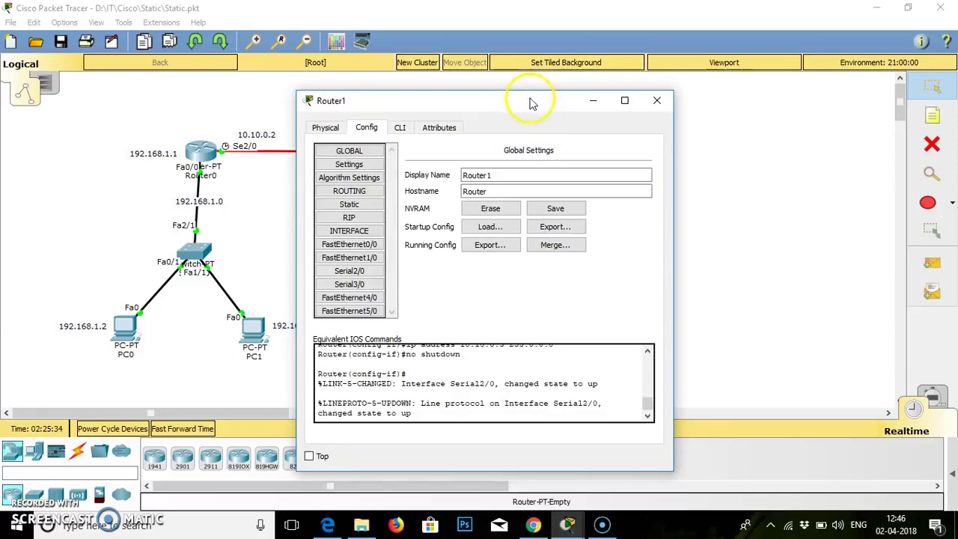
pyautogui.moveTo(531, 103); pyautogui.dragTo(758, 100)
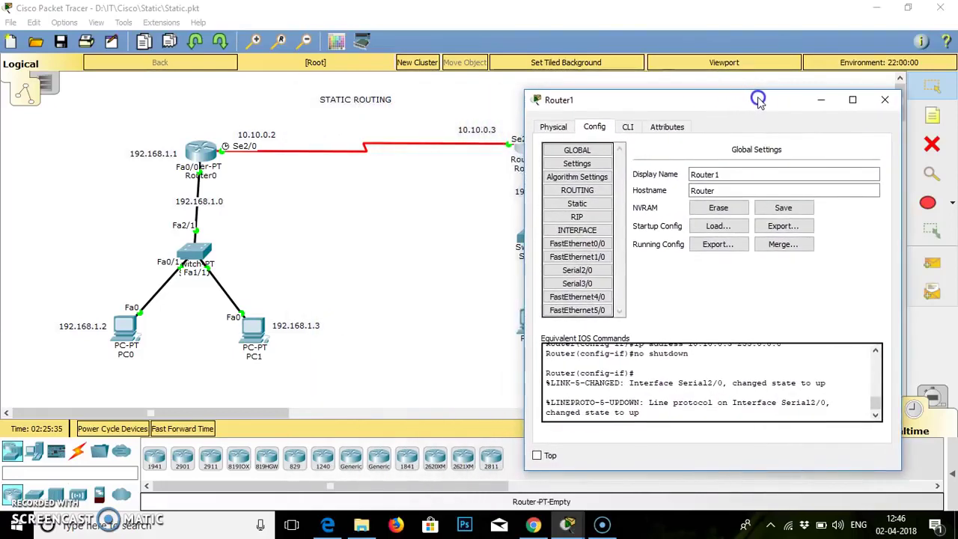
pyautogui.click(584, 207)
pyautogui.click(701, 173)
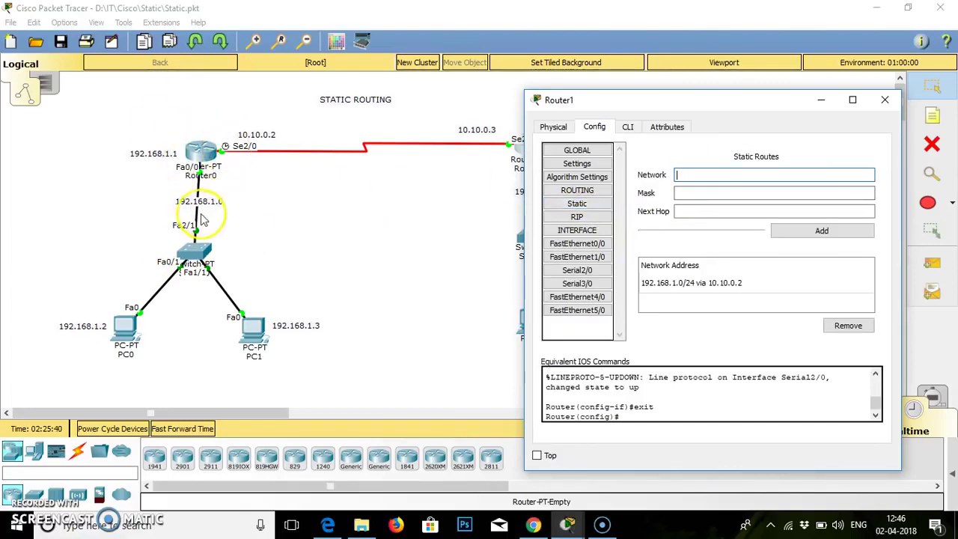
pyautogui.click(689, 172)
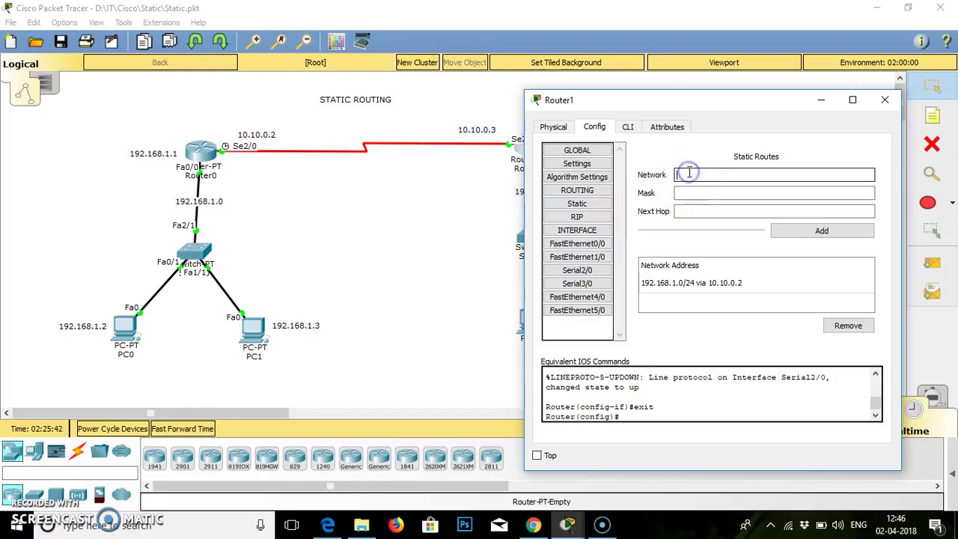
pyautogui.write('192.168.1.0')
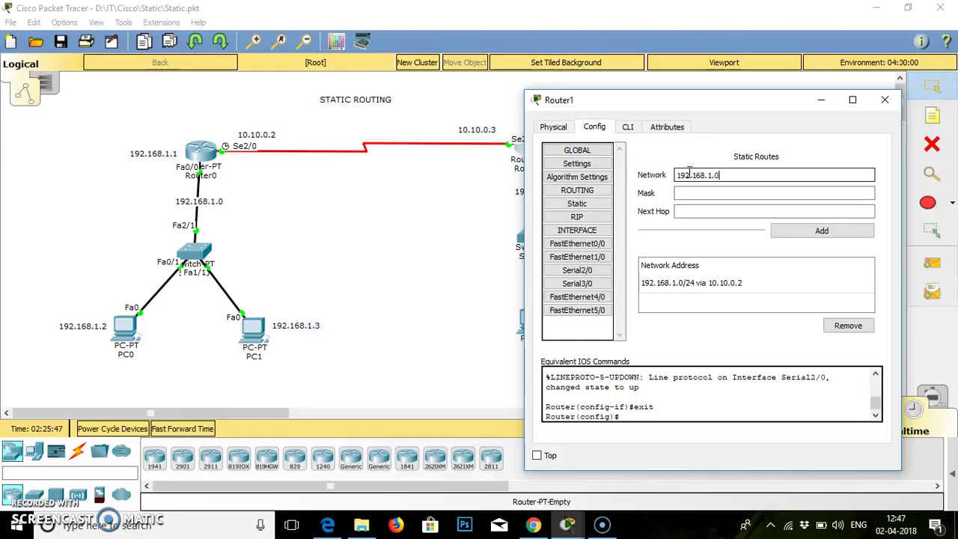
pyautogui.click(690, 191)
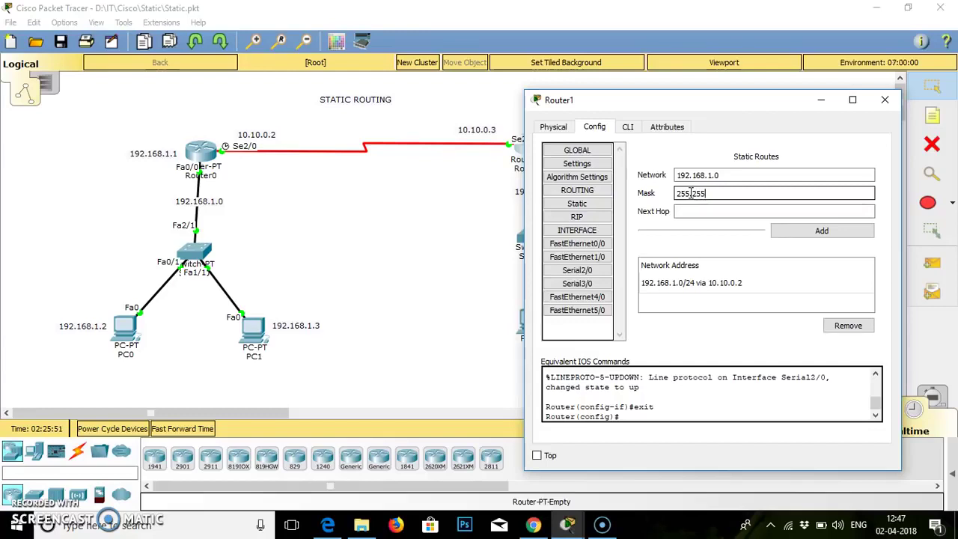
pyautogui.write('255.255.255.0')
pyautogui.click(697, 216)
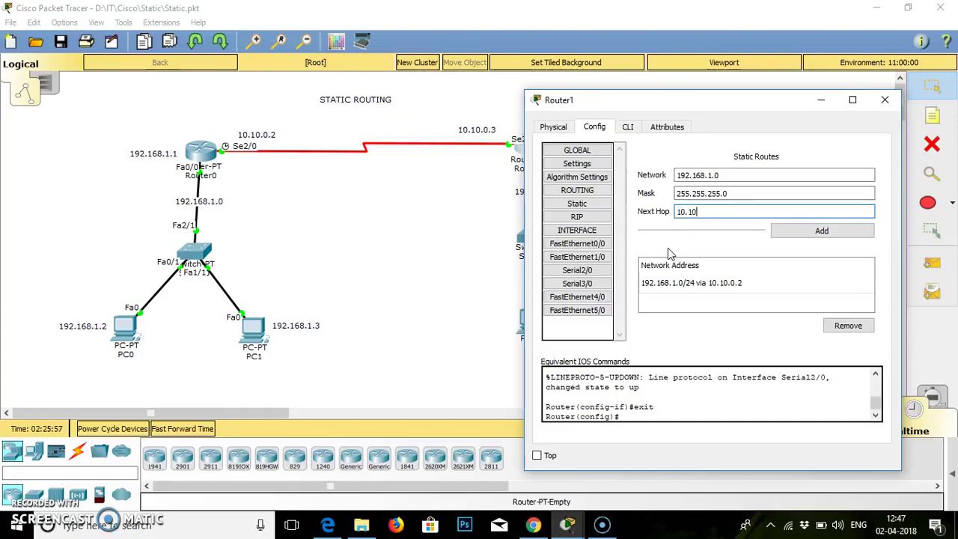
pyautogui.write('10.10.0.2')
# Replace the old 192.168.1.0/24 entry with the new route via 10.10.0.2.
pyautogui.click(673, 286)
pyautogui.click(848, 325)
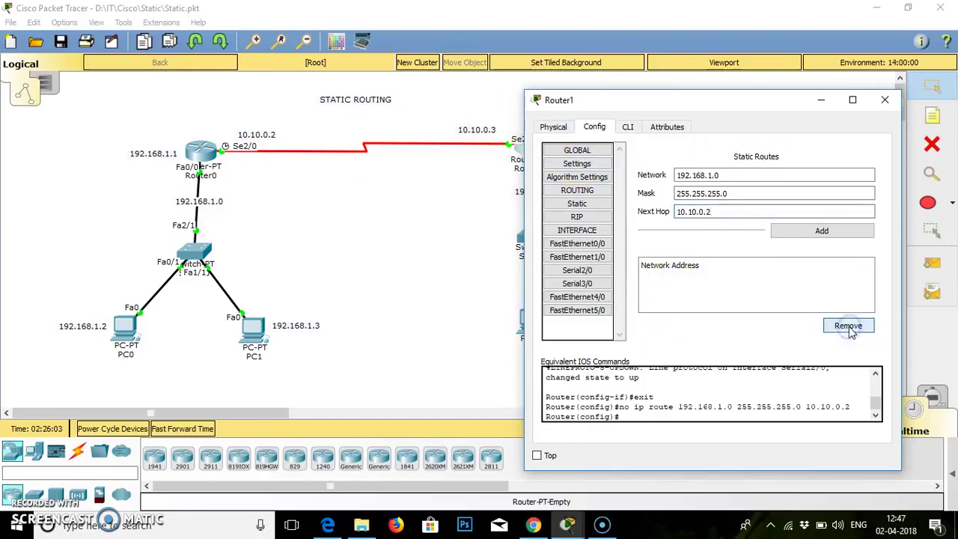
pyautogui.click(788, 238)
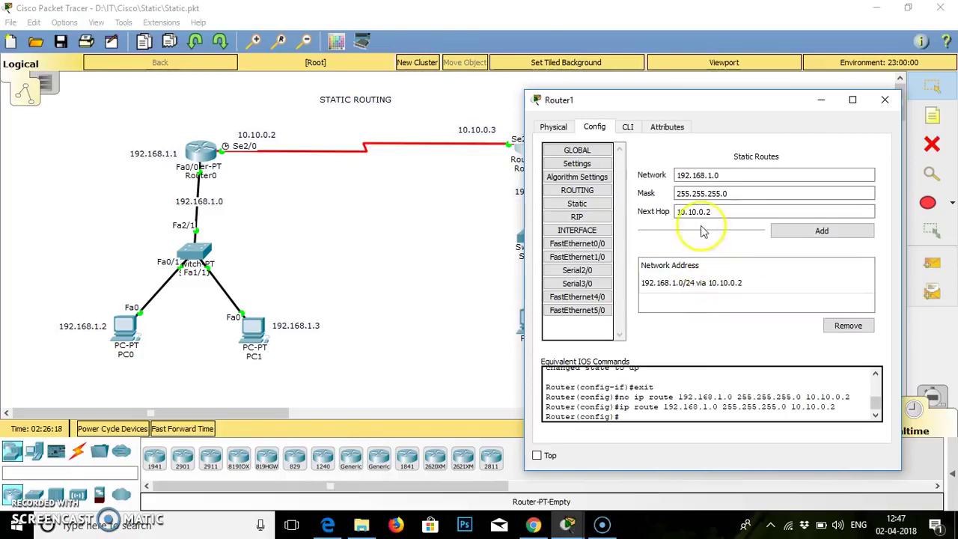
# Recheck the route's network address and subnet mask fields.
pyautogui.click(700, 194)
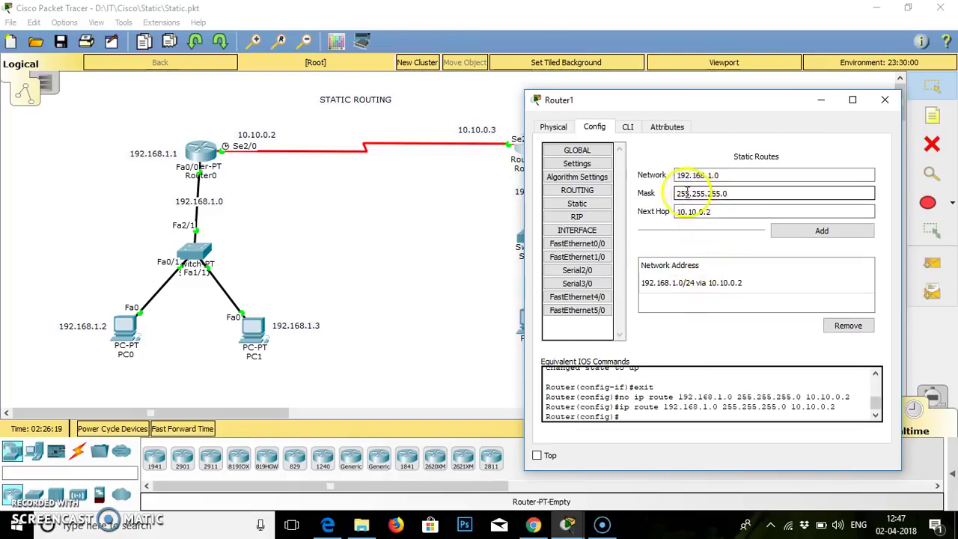
pyautogui.click(730, 173)
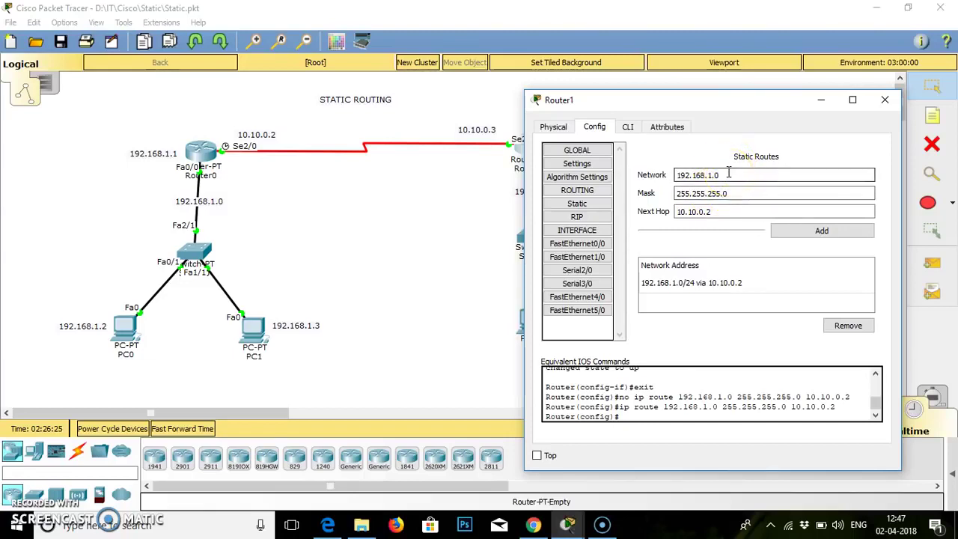
pyautogui.click(687, 196)
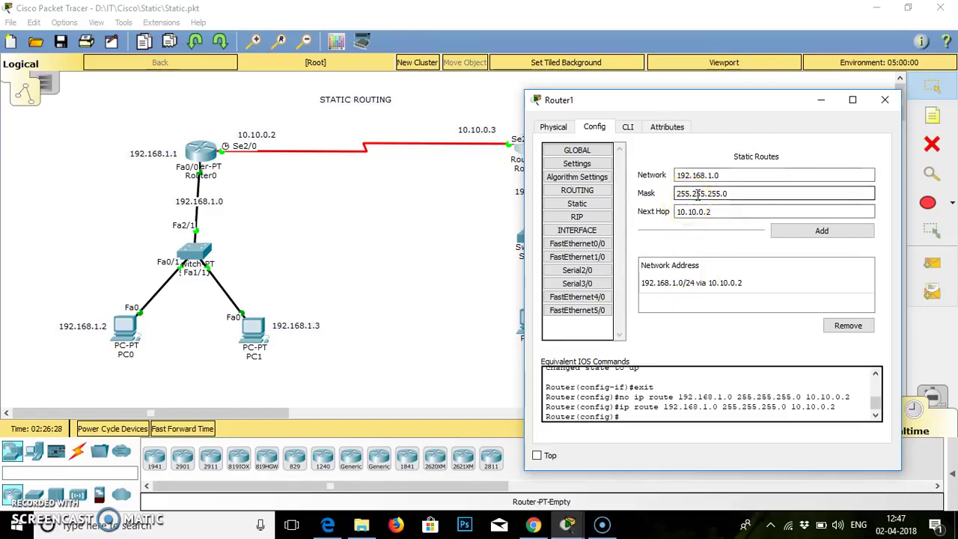
pyautogui.click(715, 193)
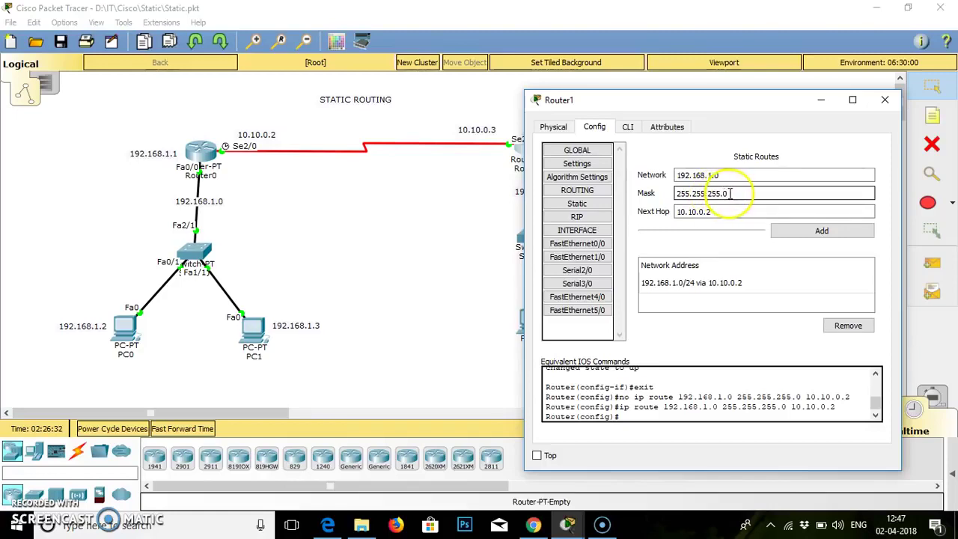
pyautogui.click(819, 231)
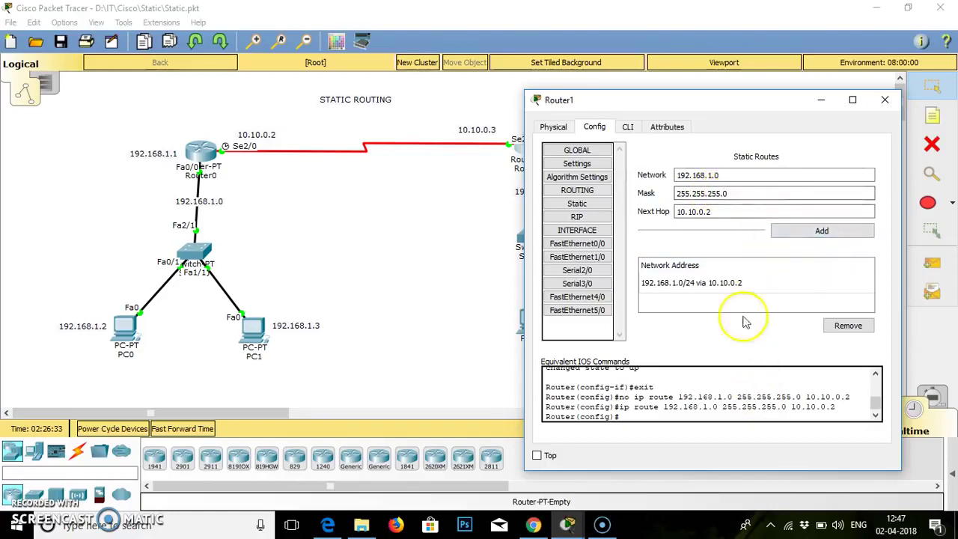
# Save Router1's configuration to NVRAM and close its settings window.
pyautogui.click(577, 164)
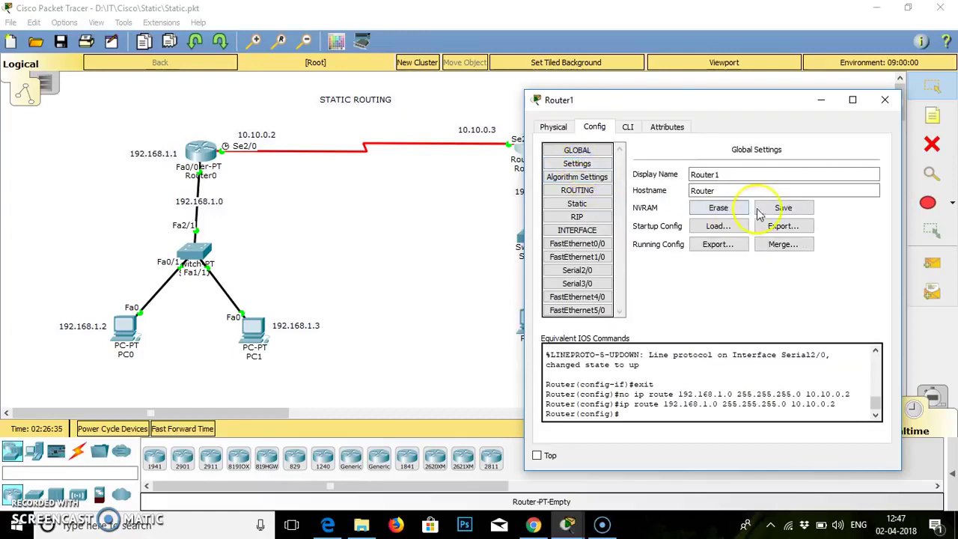
pyautogui.click(783, 209)
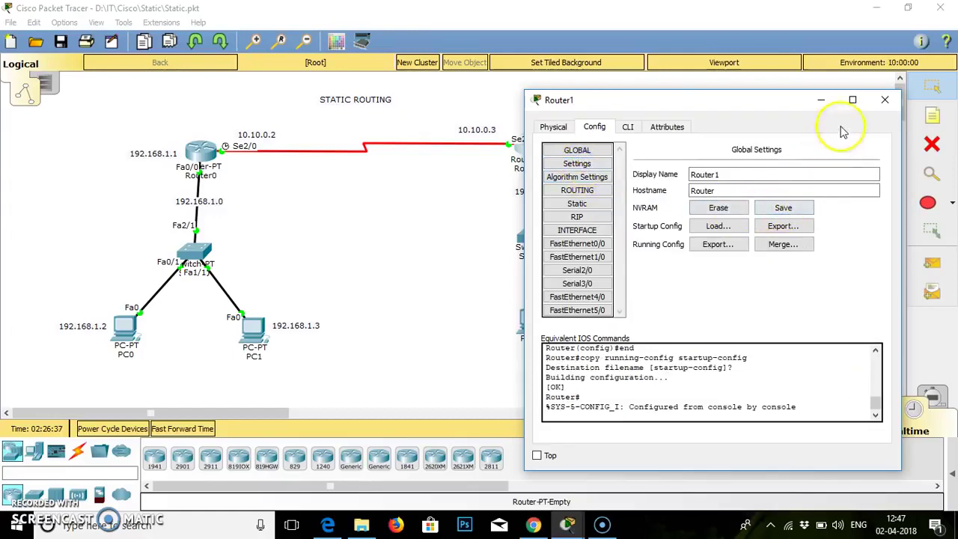
pyautogui.click(885, 100)
pyautogui.click(402, 238)
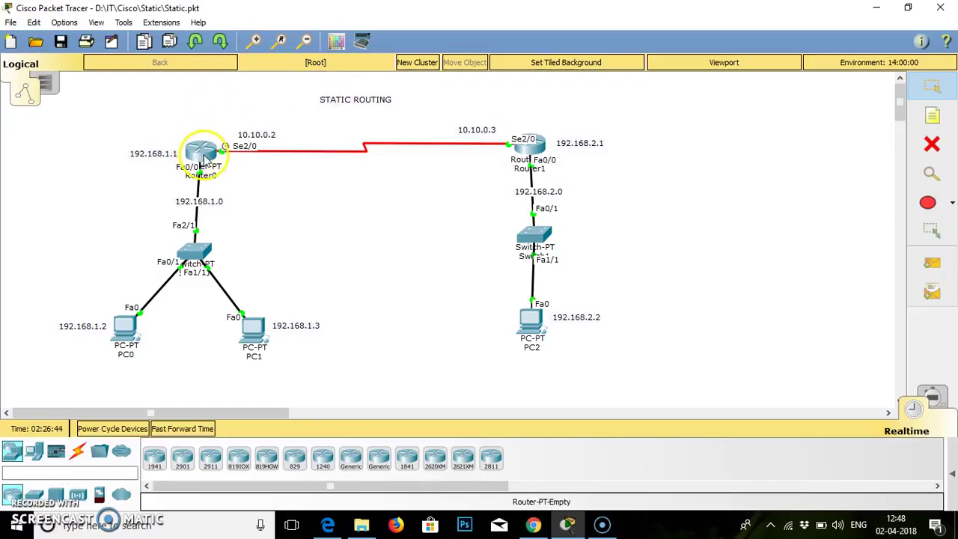
pyautogui.moveTo(205, 158)
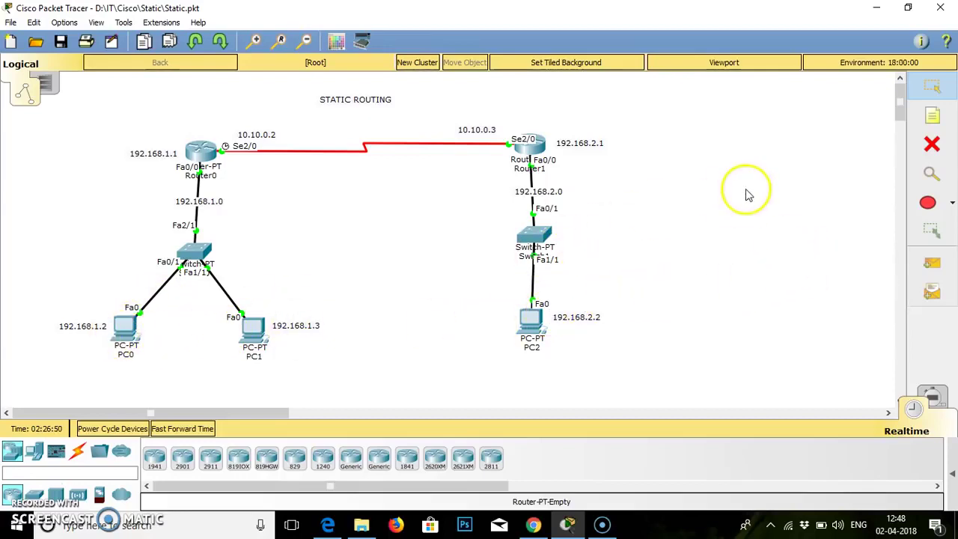
# Send a simple-PDU ping from PC2 to PC1, then send it a second time.
pyautogui.click(954, 477)
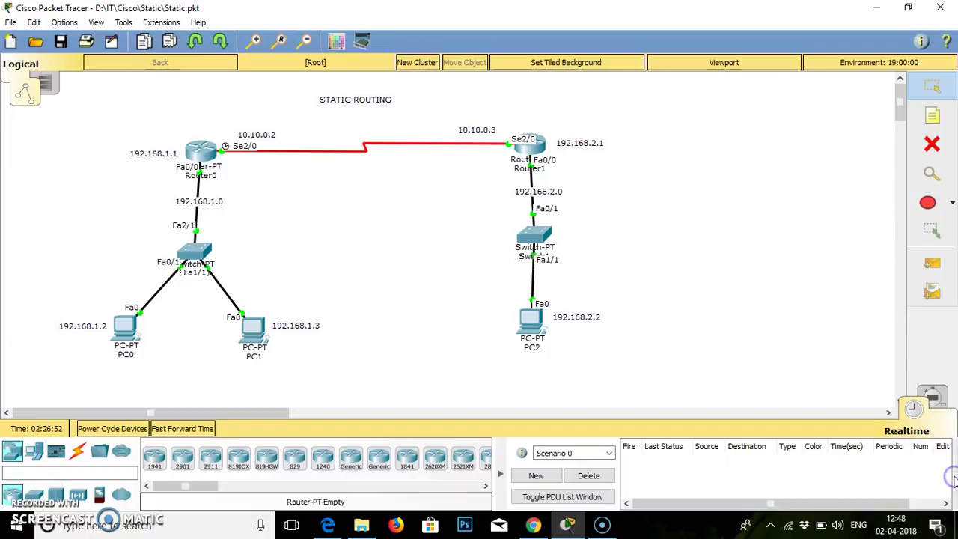
pyautogui.click(932, 266)
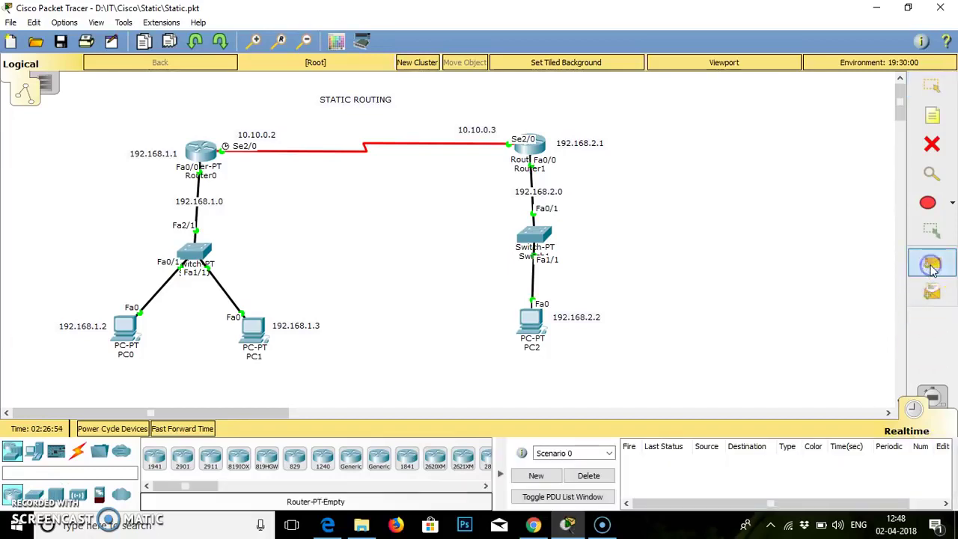
pyautogui.click(528, 322)
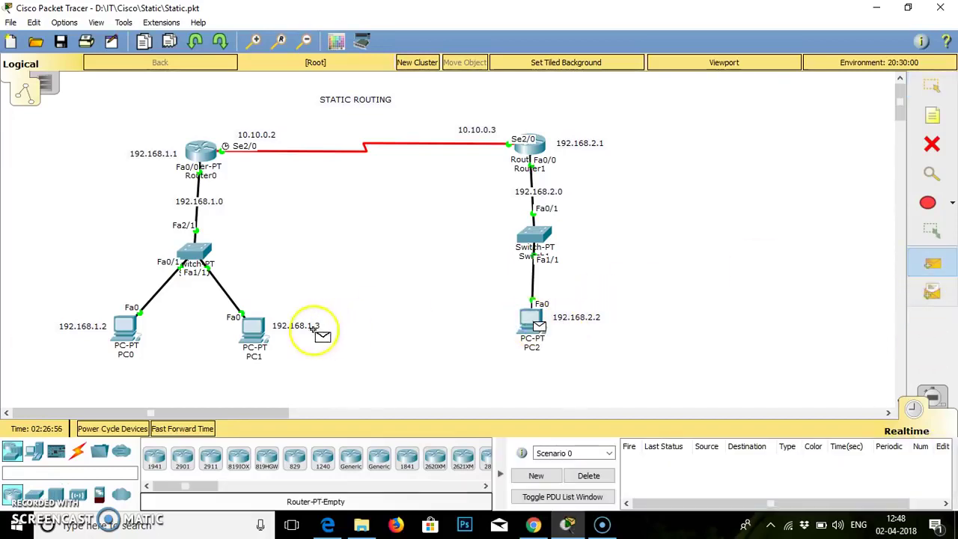
pyautogui.click(255, 331)
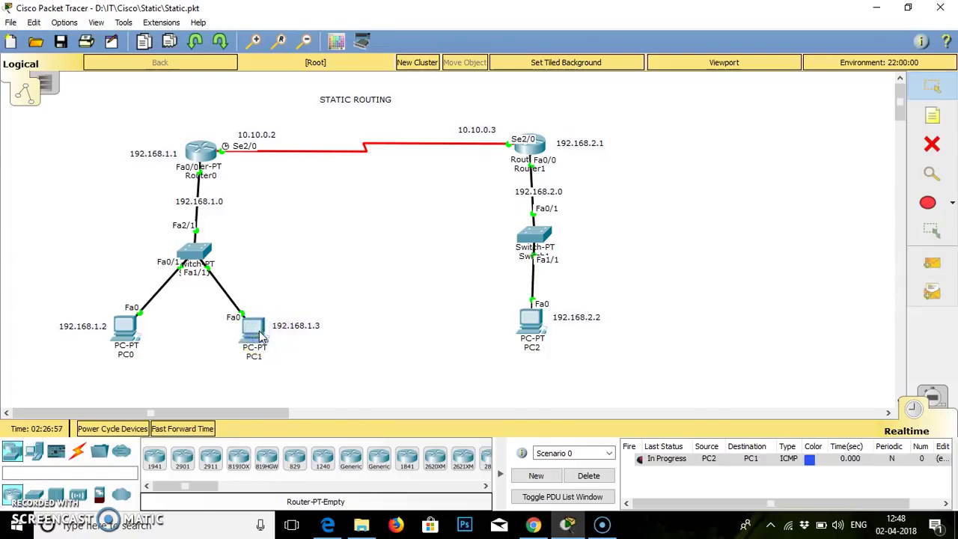
pyautogui.click(924, 266)
pyautogui.click(531, 320)
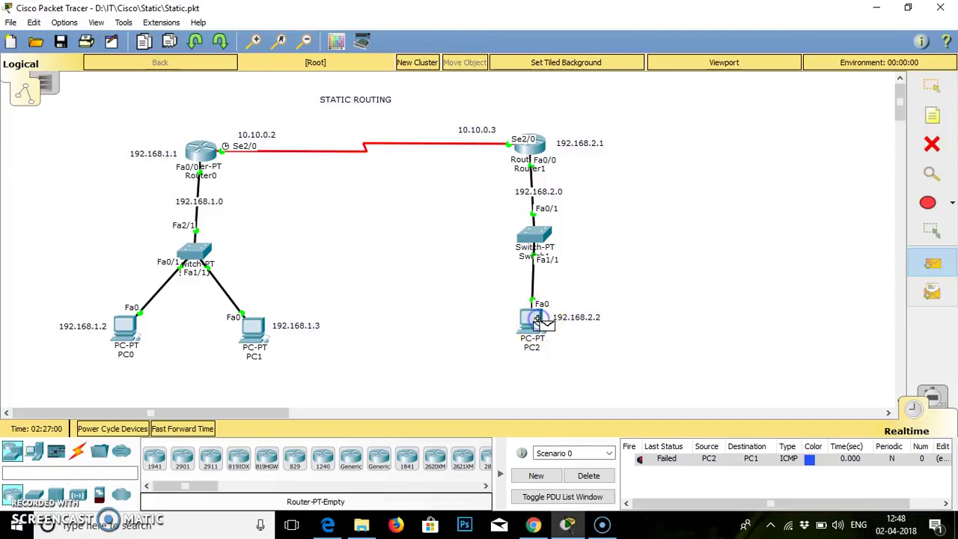
pyautogui.click(256, 331)
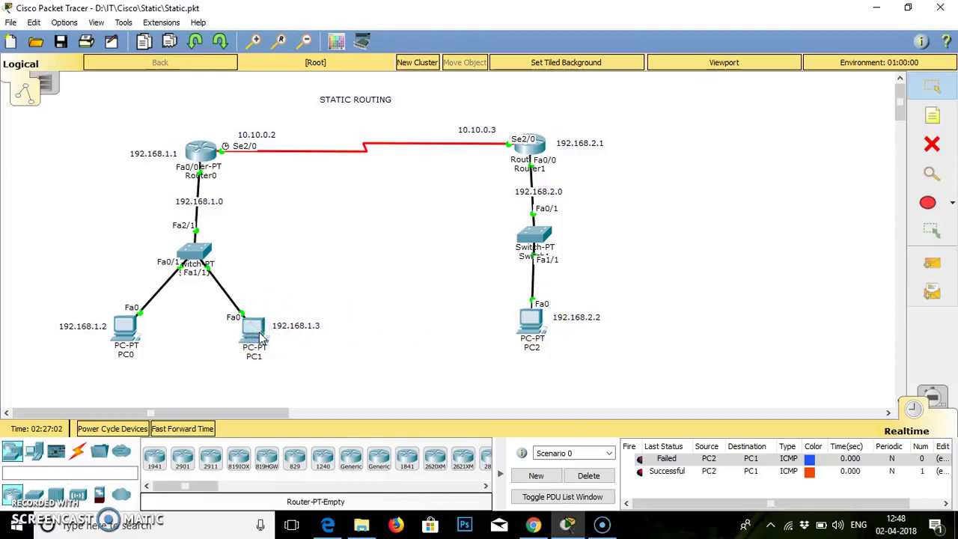
# Send a simple-PDU ping from PC0 to PC2.
pyautogui.click(940, 266)
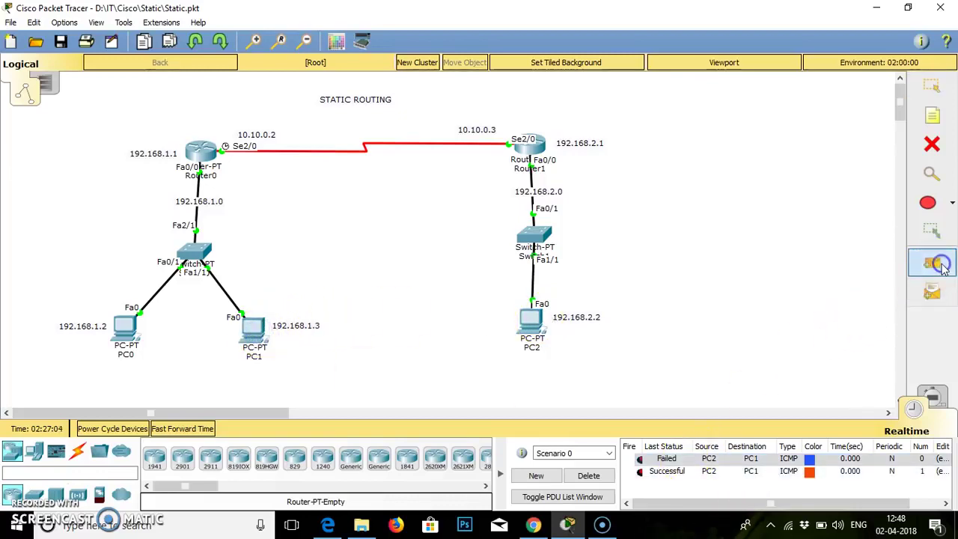
pyautogui.click(124, 324)
pyautogui.click(218, 313)
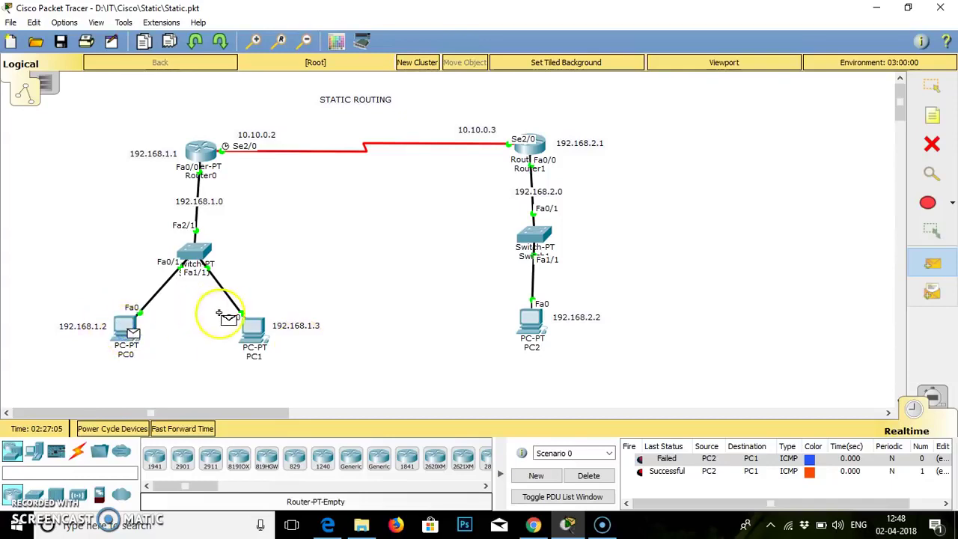
pyautogui.click(524, 322)
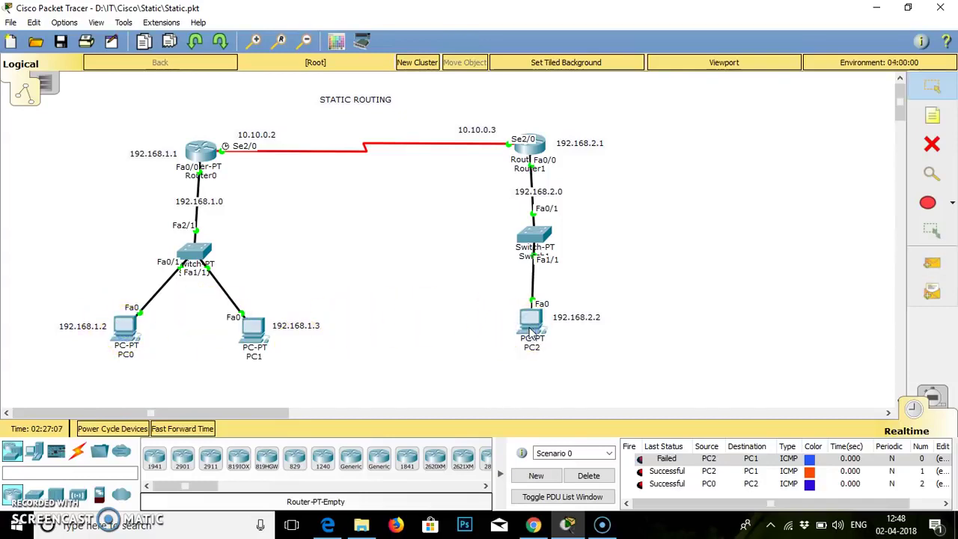
# Ping PC0 from PC1 and delete the failed PC2-to-PC1 entry from the PDU list.
pyautogui.click(932, 264)
pyautogui.click(260, 337)
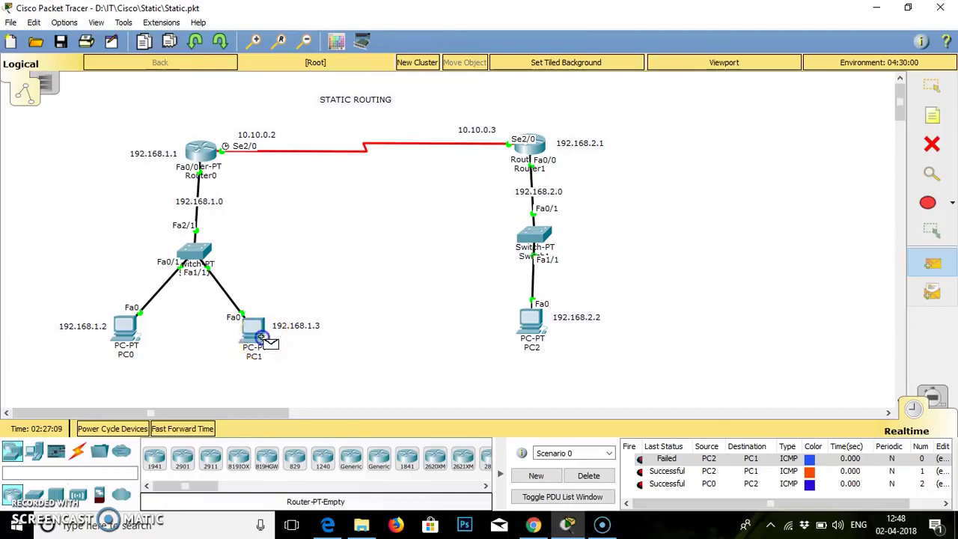
pyautogui.click(125, 331)
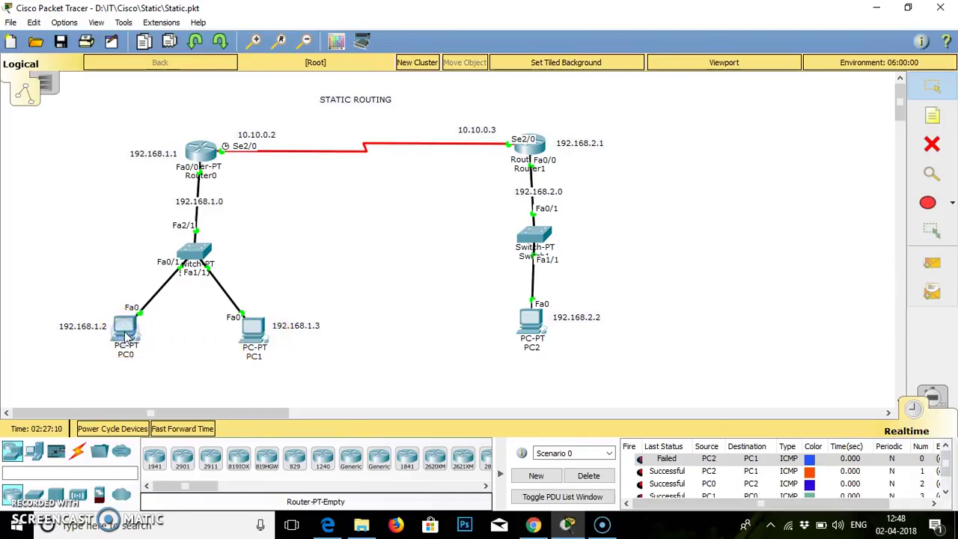
pyautogui.click(808, 461)
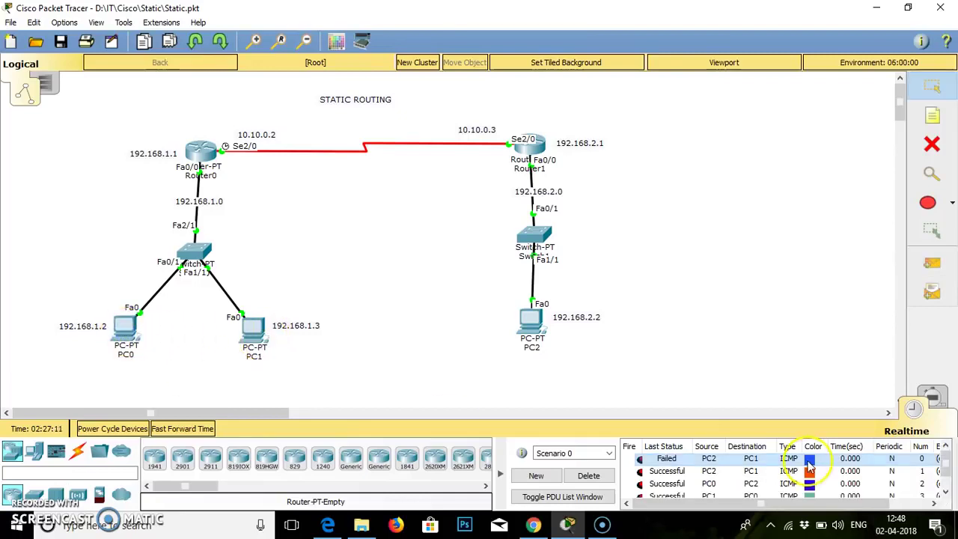
pyautogui.click(944, 460)
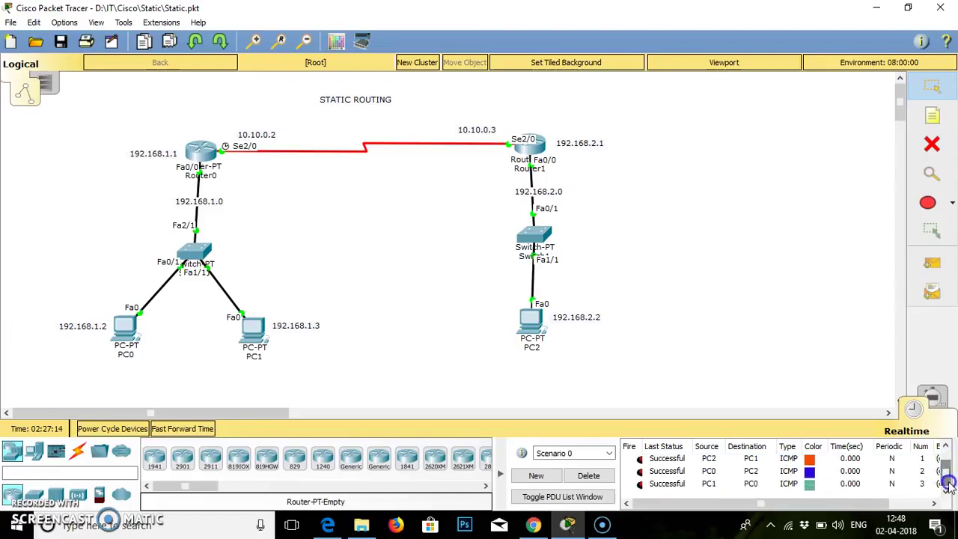